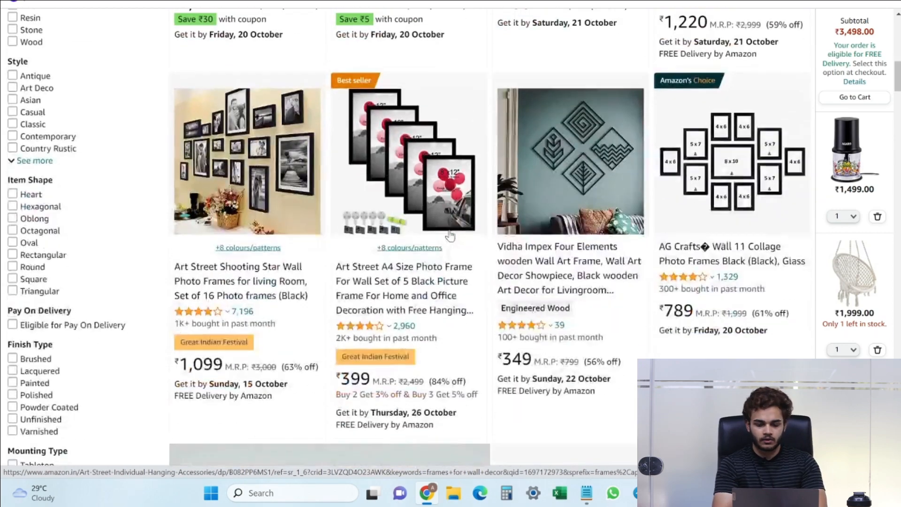
Browse the wall decor frame search results, then review the NEWMARKPHOTOFRAMES account list and inventory in Amazon Seller Central.
{"action": "scroll", "coordinate": [450, 236], "scroll_direction": "down", "scroll_amount": 3}
{"action": "scroll", "coordinate": [451, 235], "scroll_direction": "down", "scroll_amount": 10}
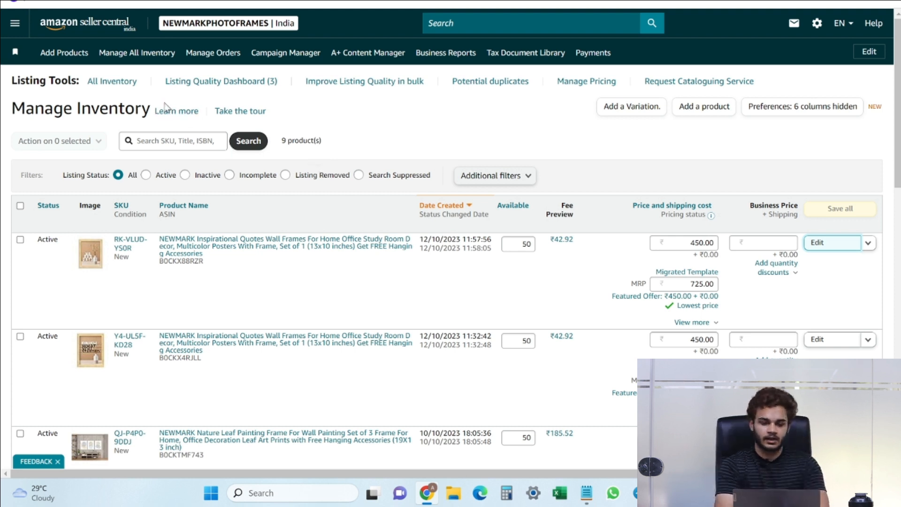
{"action": "left_click", "coordinate": [166, 24]}
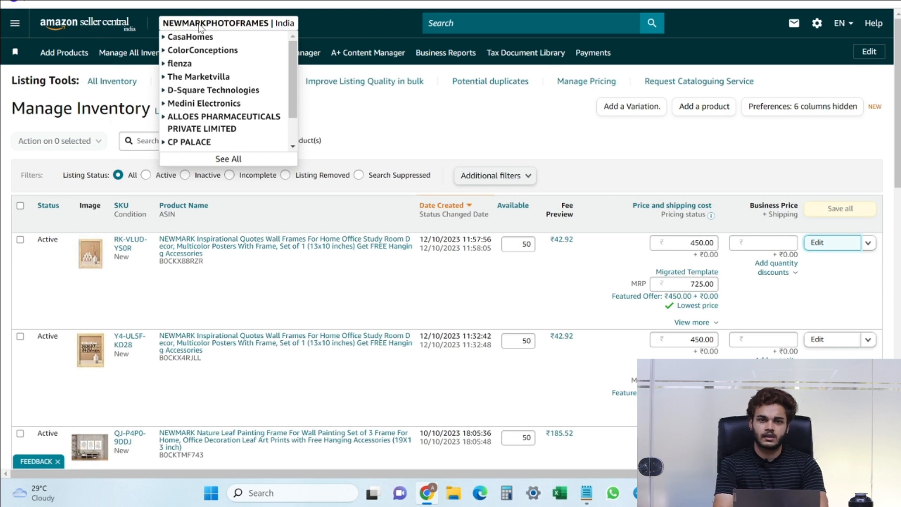
{"action": "scroll", "coordinate": [401, 348], "scroll_direction": "down", "scroll_amount": 5}
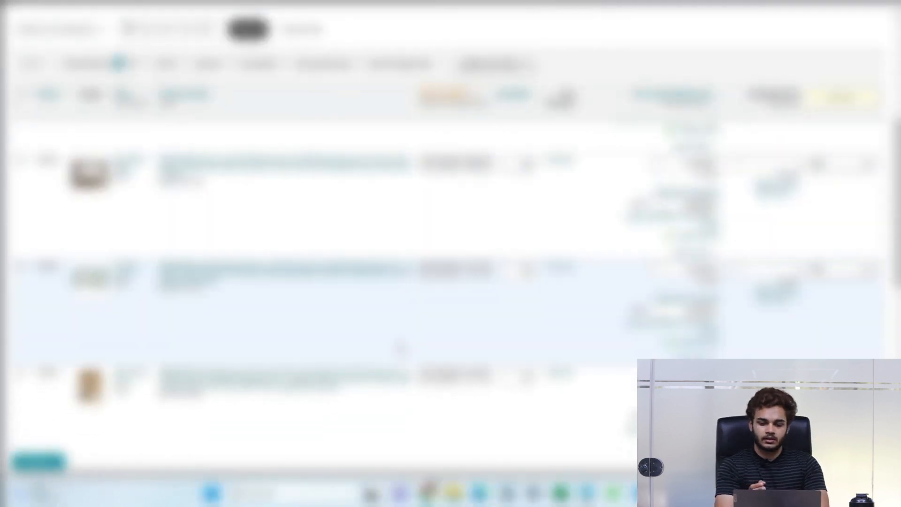
Go to the Add Products page and start creating a new product listing.
{"action": "scroll", "coordinate": [400, 347], "scroll_direction": "up", "scroll_amount": 5}
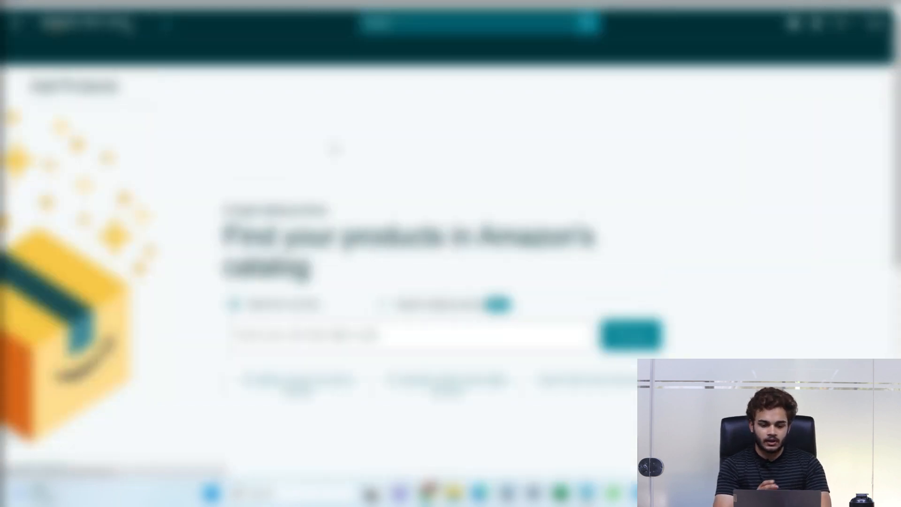
{"action": "scroll", "coordinate": [394, 282], "scroll_direction": "down", "scroll_amount": 2}
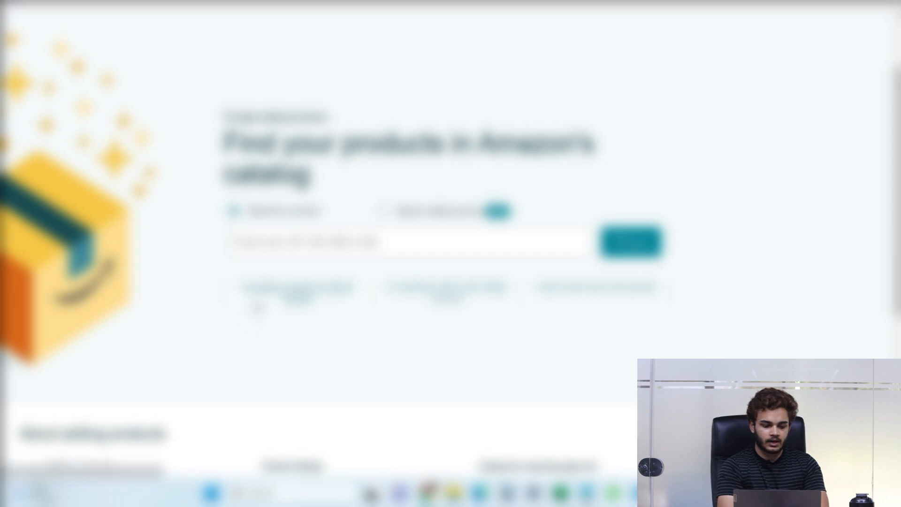
{"action": "left_click", "coordinate": [282, 298]}
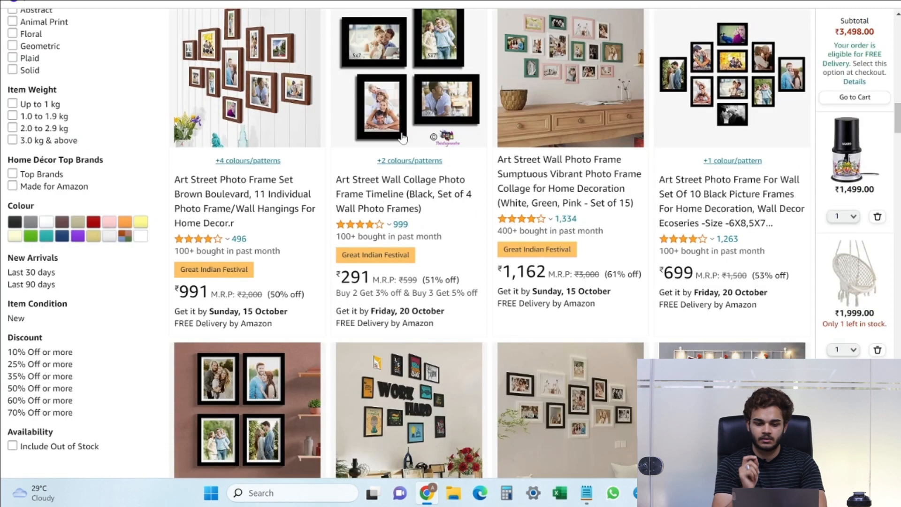
Open the Art Street Wall Collage Photo Frame Timeline listing on Amazon and examine its title and About this item bullet points.
{"action": "left_click", "coordinate": [427, 102]}
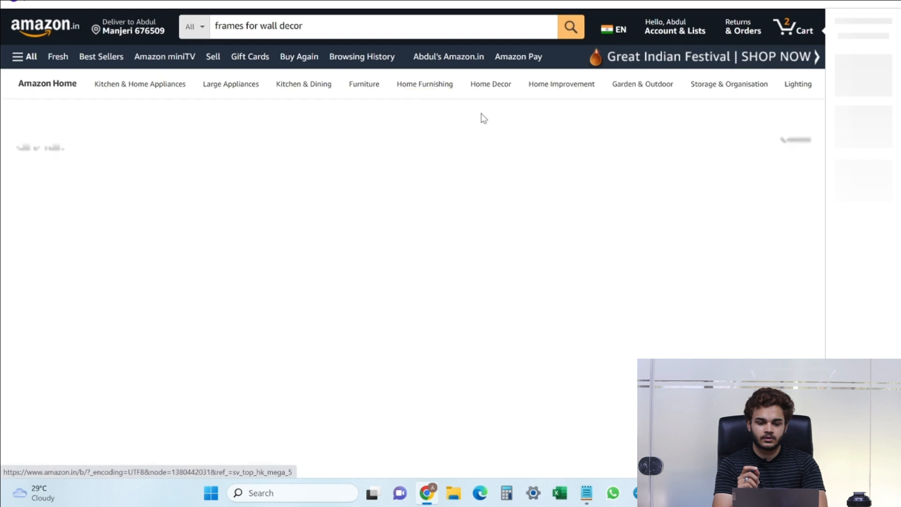
{"action": "scroll", "coordinate": [400, 284], "scroll_direction": "down", "scroll_amount": 1}
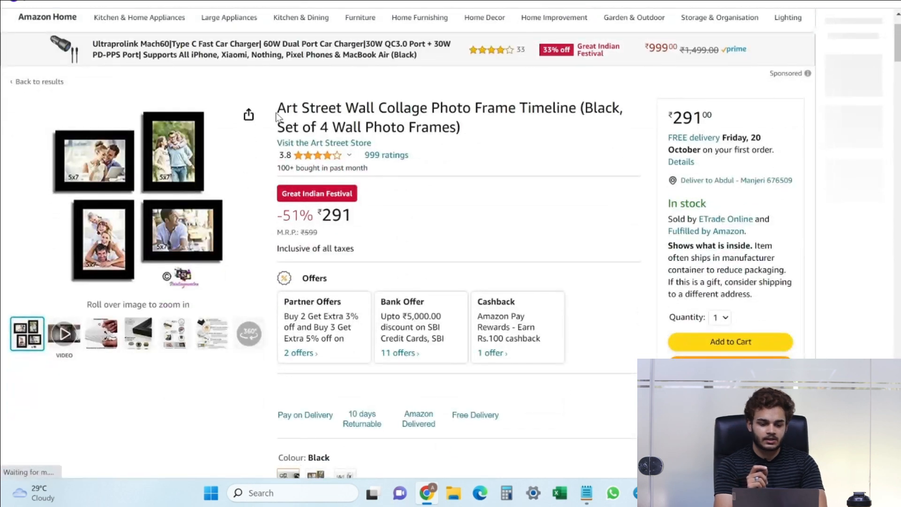
{"action": "left_click_drag", "start_coordinate": [277, 115], "coordinate": [472, 127]}
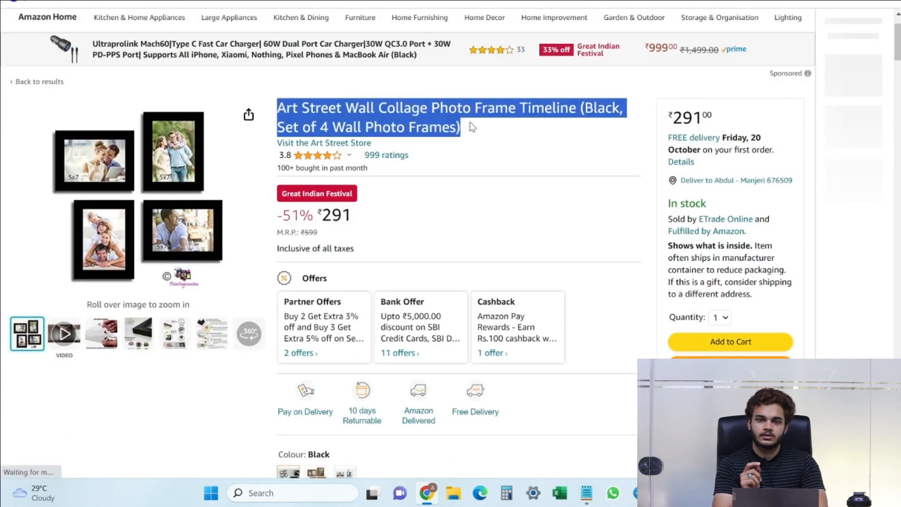
{"action": "scroll", "coordinate": [294, 349], "scroll_direction": "down", "scroll_amount": 5}
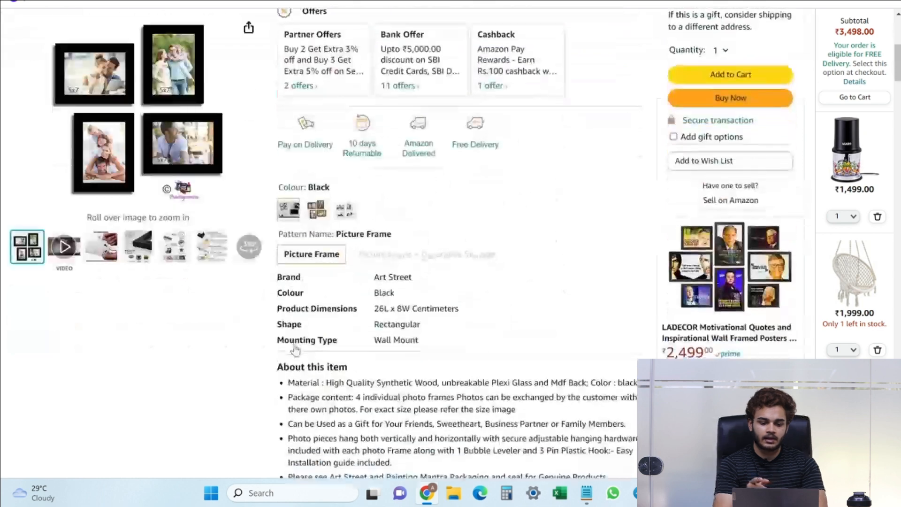
{"action": "scroll", "coordinate": [295, 349], "scroll_direction": "down", "scroll_amount": 3}
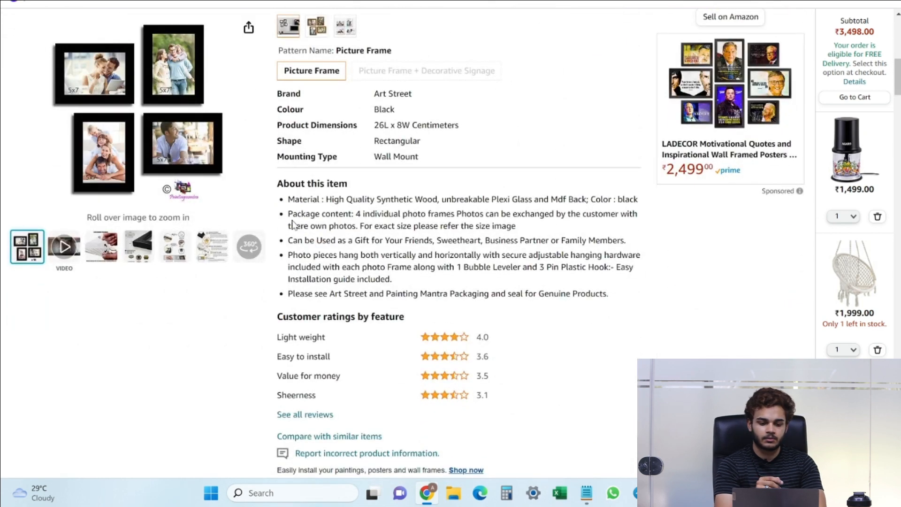
{"action": "left_click_drag", "start_coordinate": [287, 199], "coordinate": [577, 307]}
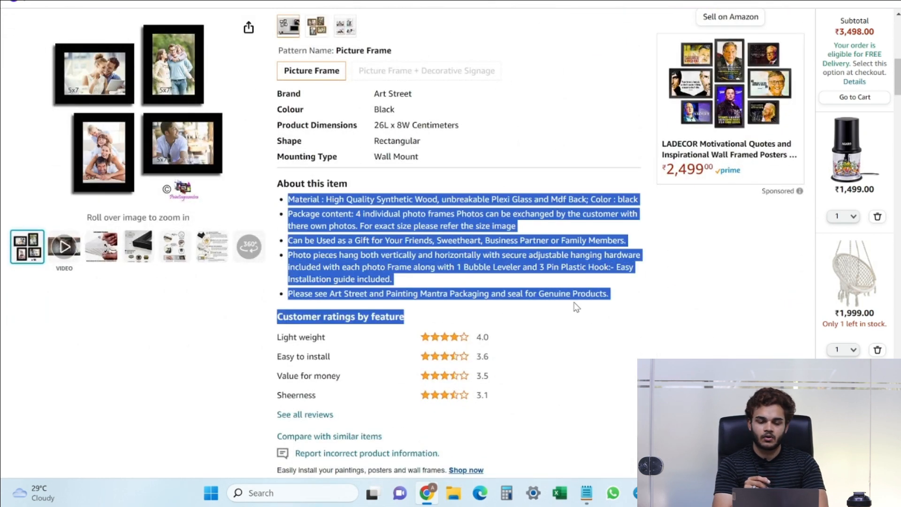
{"action": "left_click", "coordinate": [577, 307]}
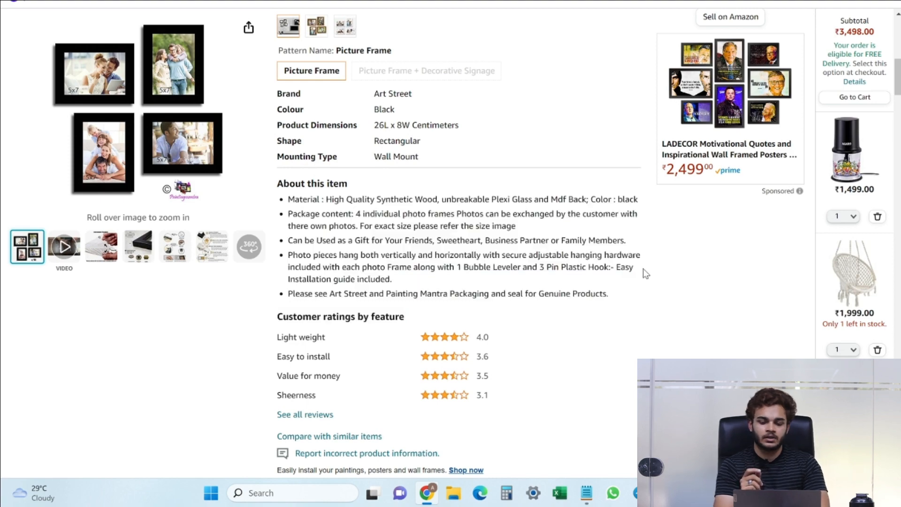
{"action": "scroll", "coordinate": [642, 268], "scroll_direction": "down", "scroll_amount": 4}
{"action": "scroll", "coordinate": [643, 268], "scroll_direction": "up", "scroll_amount": 13}
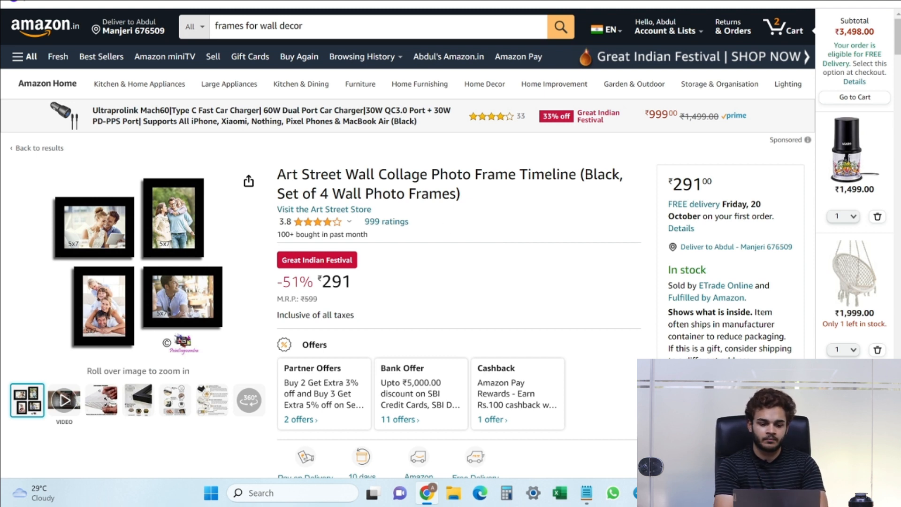
Copy the Art Street listing's full title and open the Online Character Count Tool through a web search for a character count tool.
{"action": "left_click_drag", "start_coordinate": [277, 175], "coordinate": [463, 197]}
{"action": "key", "text": "ctrl+c"}
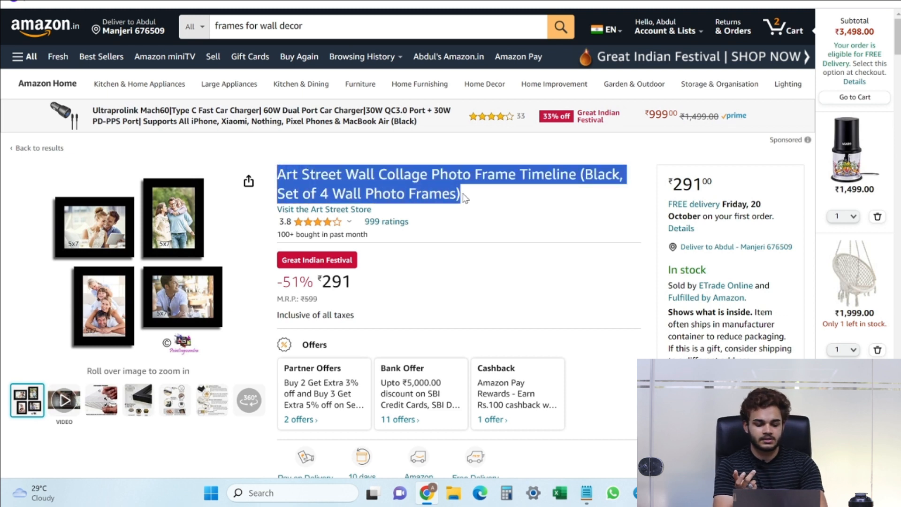
{"action": "key", "text": "ctrl+t"}
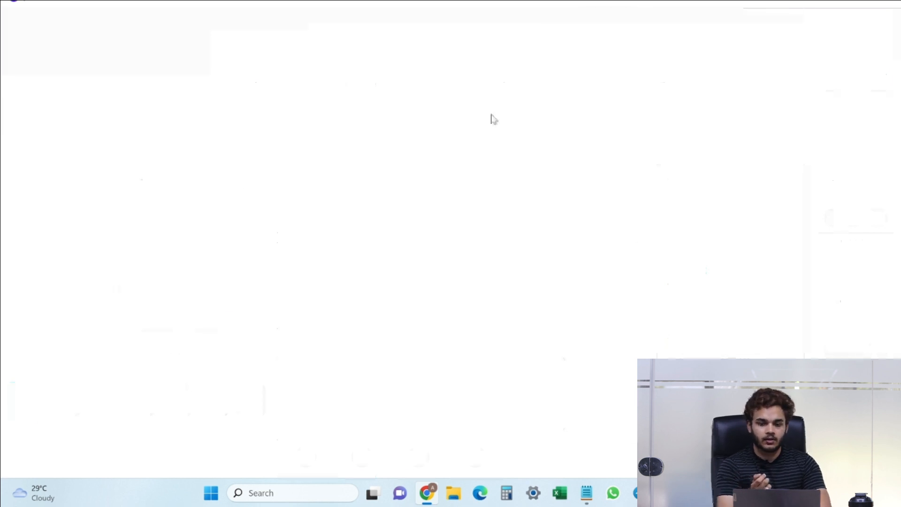
{"action": "type", "text": "ch"}
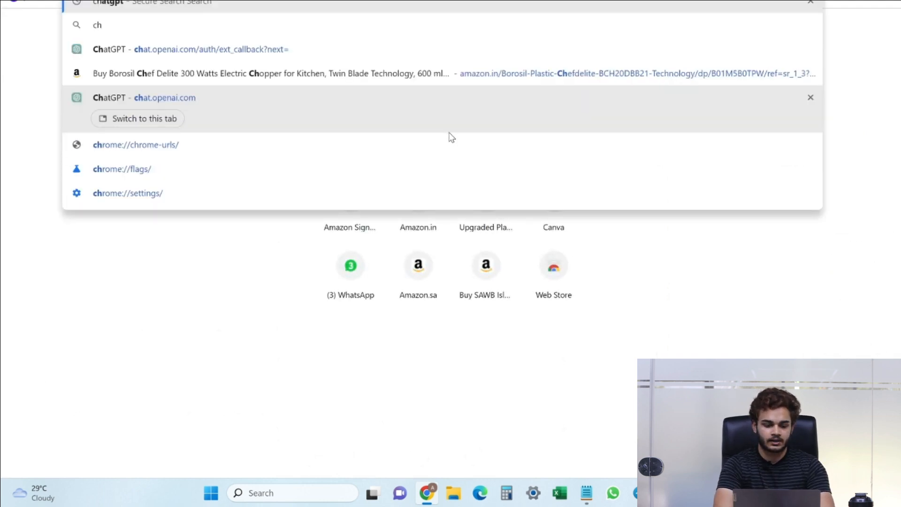
{"action": "type", "text": "arat"}
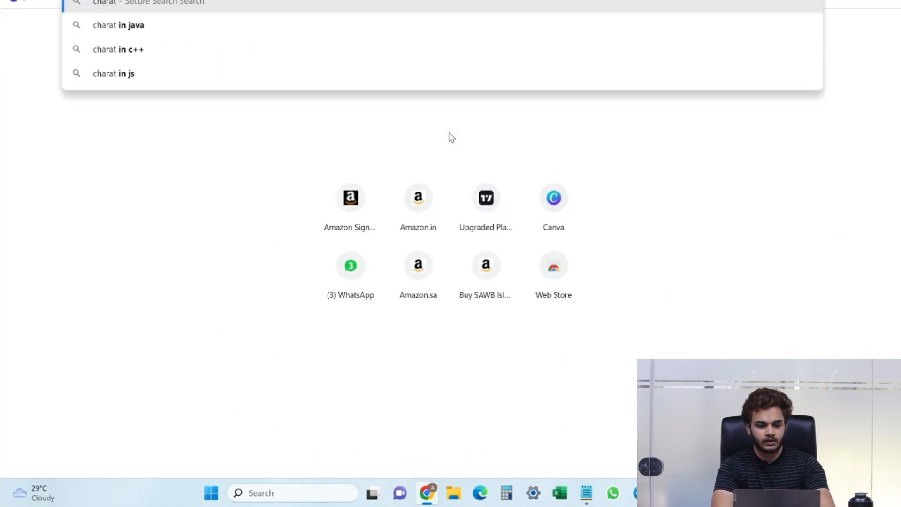
{"action": "type", "text": "er count tool"}
{"action": "key", "text": "Return"}
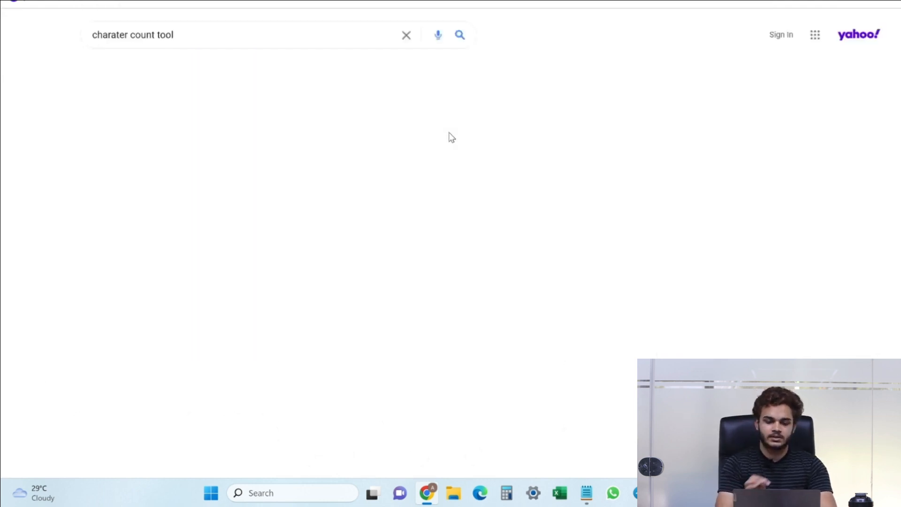
{"action": "scroll", "coordinate": [222, 206], "scroll_direction": "down", "scroll_amount": 2}
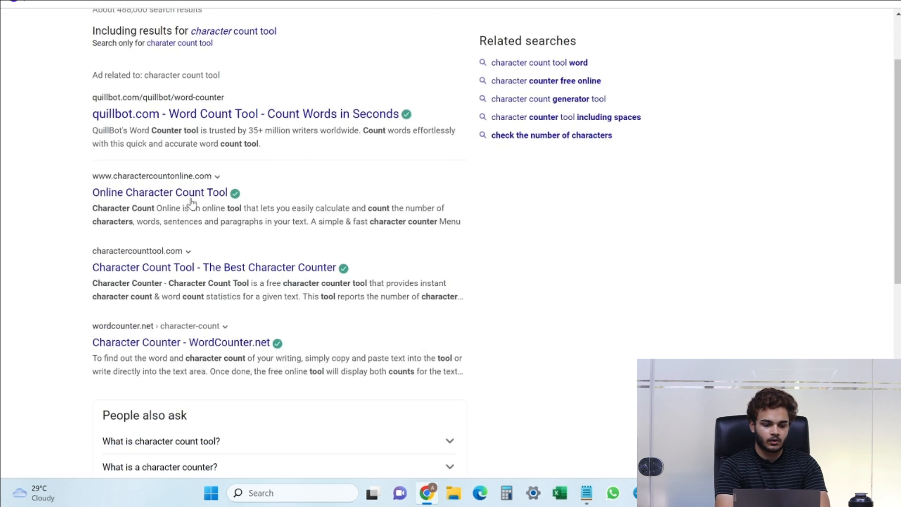
{"action": "left_click", "coordinate": [191, 200]}
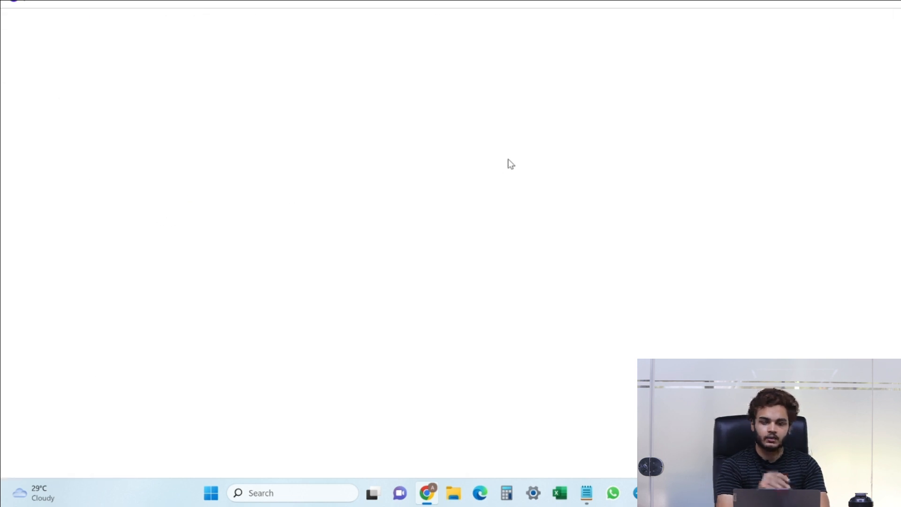
Paste the Art Street title into the character counter and check its character count.
{"action": "key", "text": "ctrl+a"}
{"action": "key", "text": "ctrl+v"}
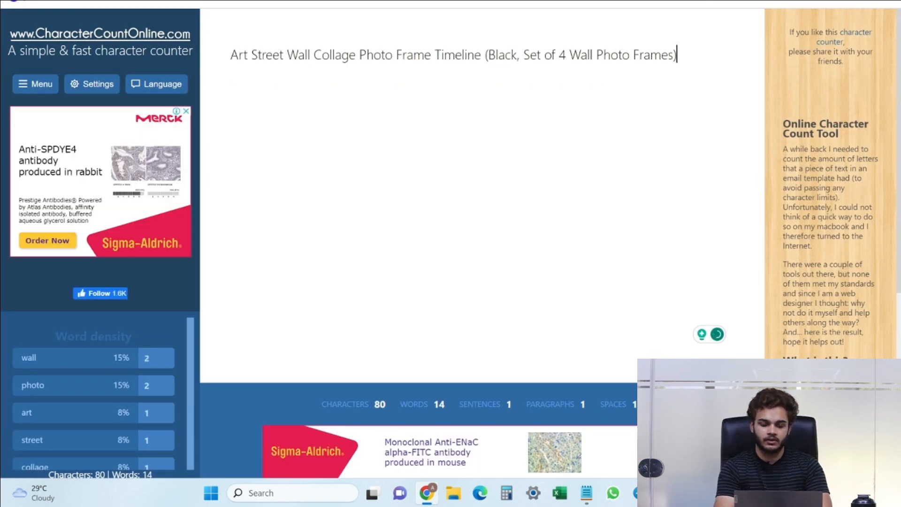
{"action": "left_click_drag", "start_coordinate": [322, 409], "coordinate": [392, 415]}
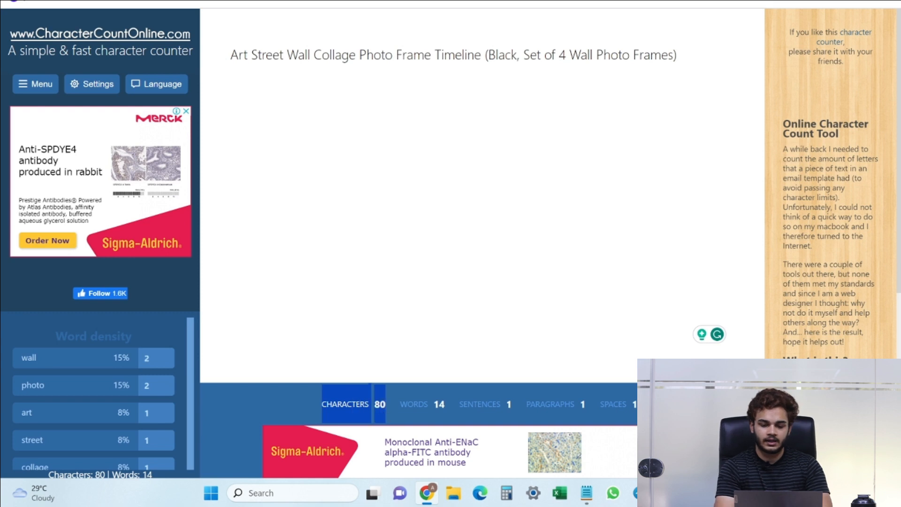
{"action": "left_click", "coordinate": [424, 55]}
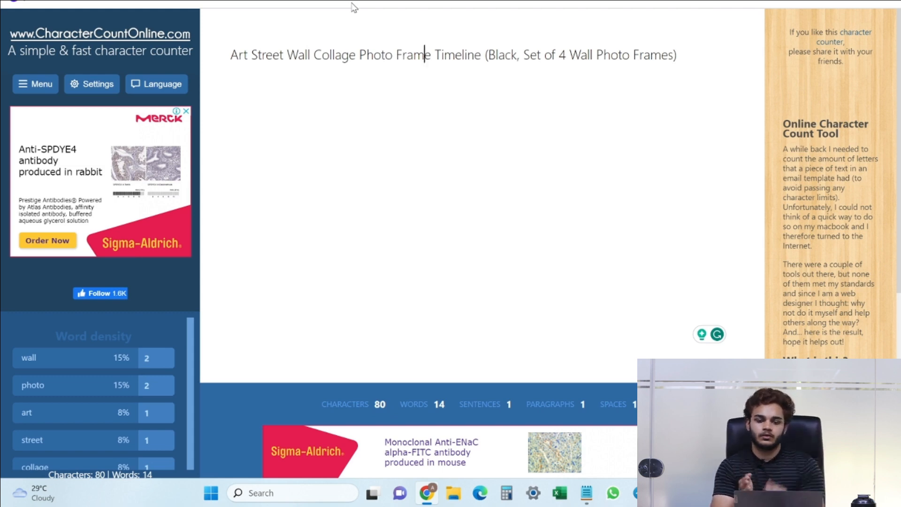
Return to the Art Street product listing and review the wording at the beginning of its title.
{"action": "left_click", "coordinate": [389, 1]}
{"action": "left_click", "coordinate": [390, 1]}
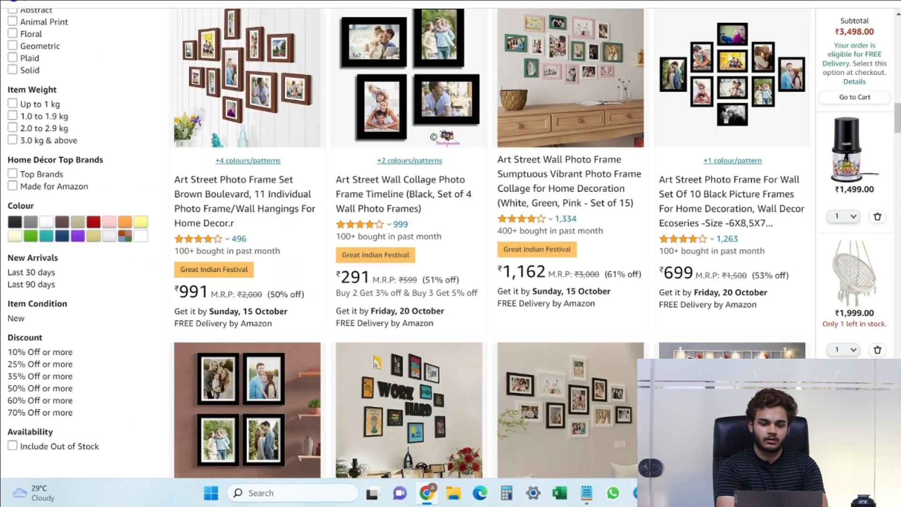
{"action": "key", "text": "ctrl+Tab"}
{"action": "left_click_drag", "start_coordinate": [310, 174], "coordinate": [369, 174]}
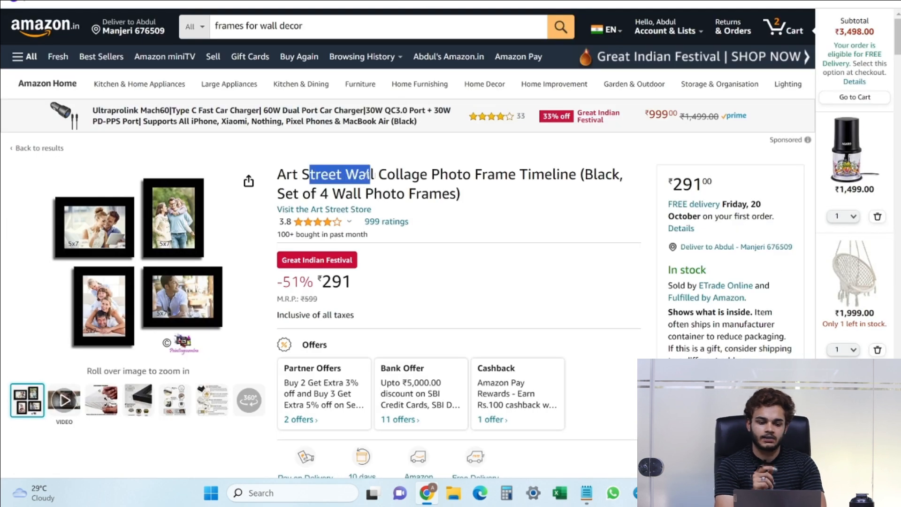
{"action": "left_click", "coordinate": [369, 174]}
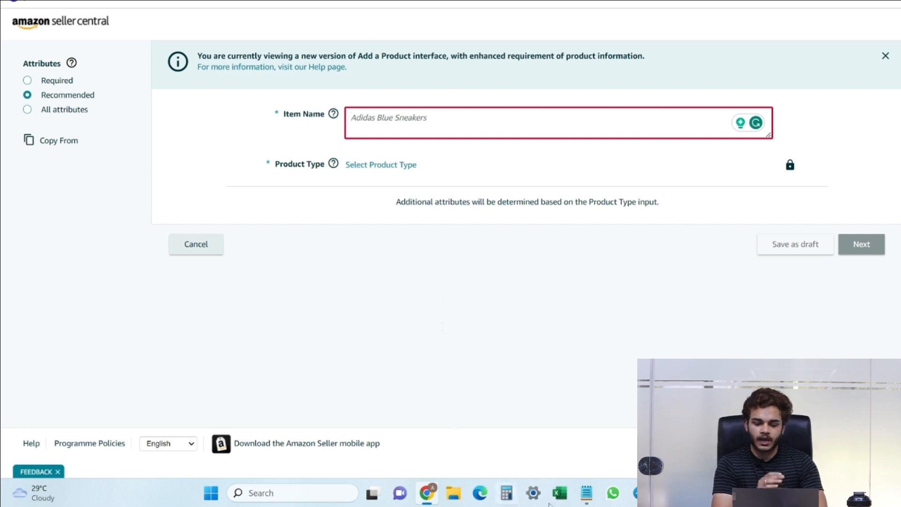
Switch to the Notepad listing notes and copy the full NEWMARK Inspirational Quotes Wall Frames title, without the TITLE label.
{"action": "left_click", "coordinate": [587, 492]}
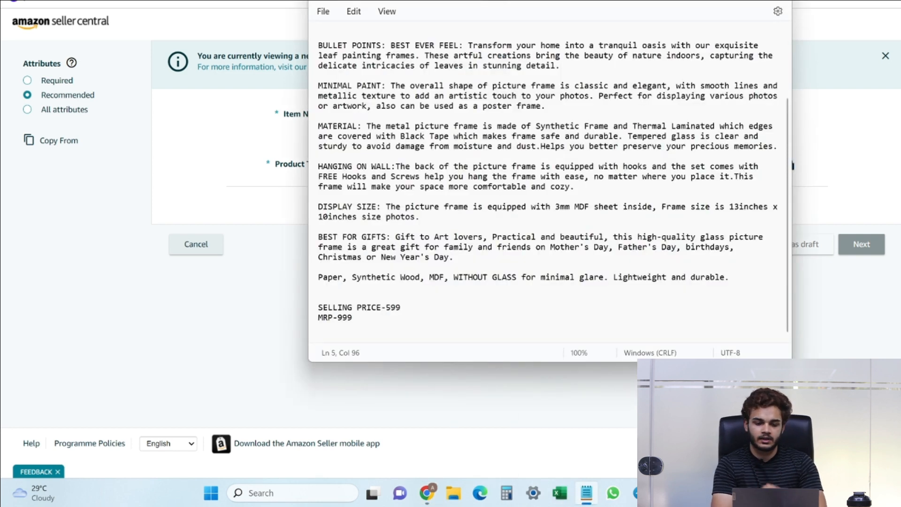
{"action": "scroll", "coordinate": [549, 187], "scroll_direction": "up", "scroll_amount": 3}
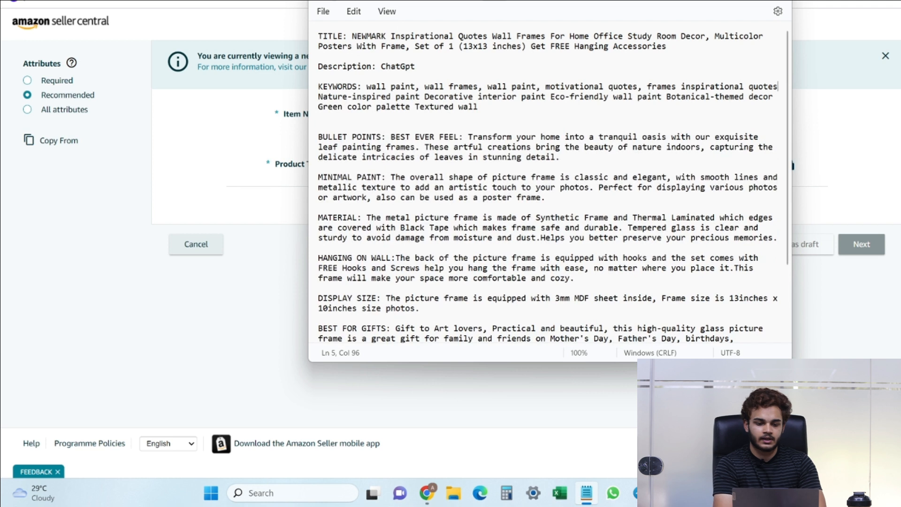
{"action": "left_click_drag", "start_coordinate": [352, 36], "coordinate": [666, 46]}
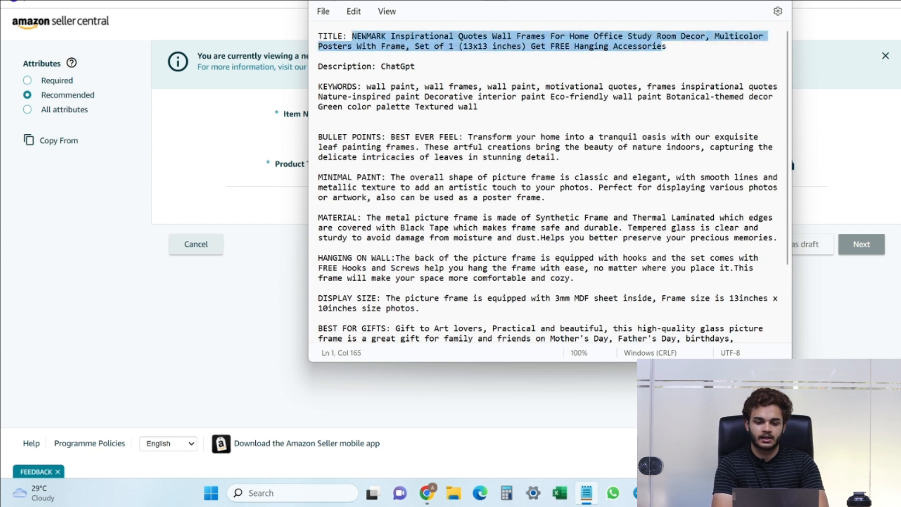
{"action": "left_click", "coordinate": [362, 36]}
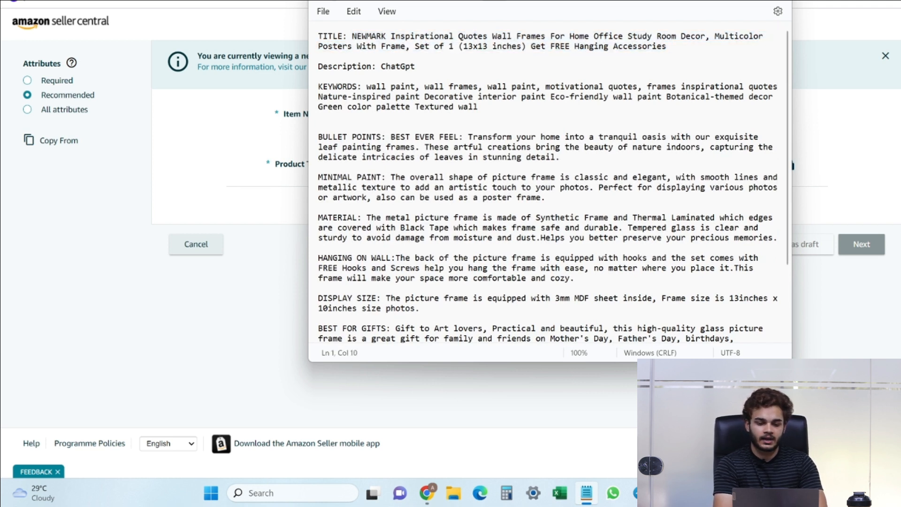
{"action": "left_click", "coordinate": [352, 36]}
{"action": "left_click_drag", "start_coordinate": [352, 36], "coordinate": [666, 46]}
{"action": "key", "text": "ctrl+c"}
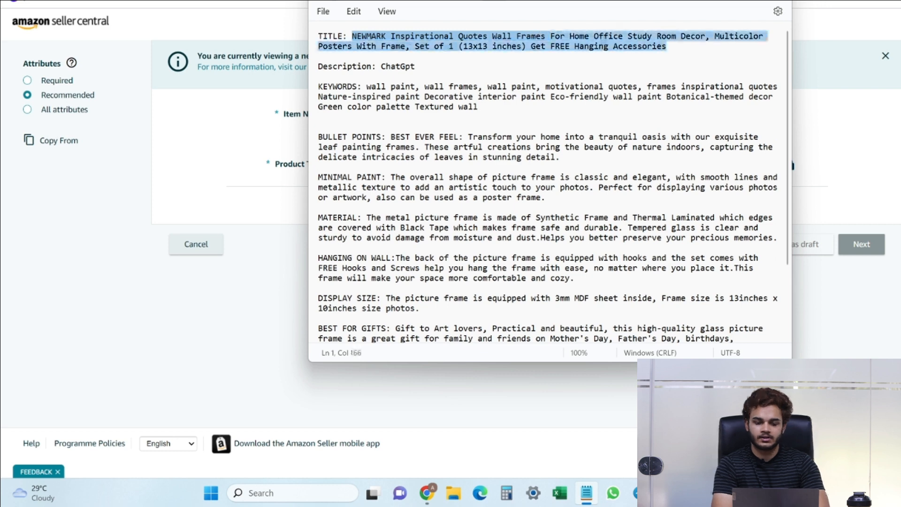
Replace the text in the online character counter with the NEWMARK title, check its character count, and return to the Seller Central product form.
{"action": "key", "text": "alt+Tab"}
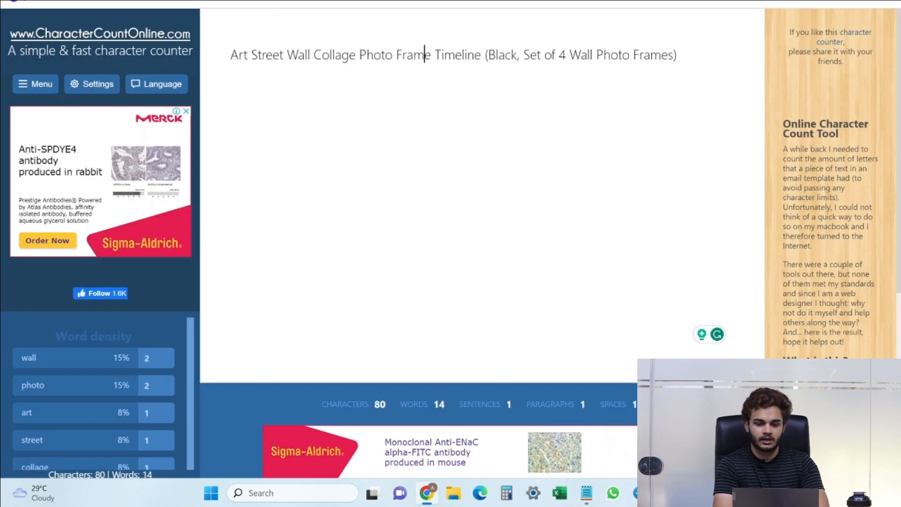
{"action": "key", "text": "ctrl+a"}
{"action": "key", "text": "ctrl+v"}
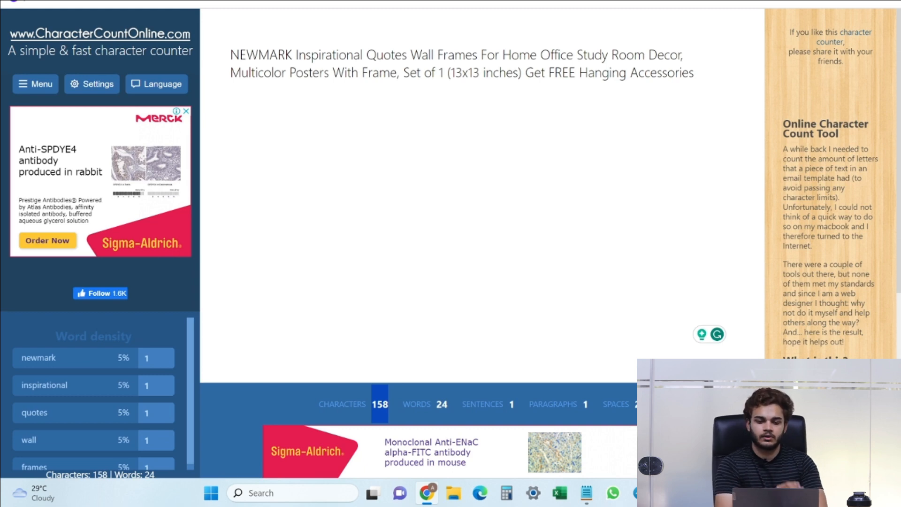
{"action": "key", "text": "alt+Left"}
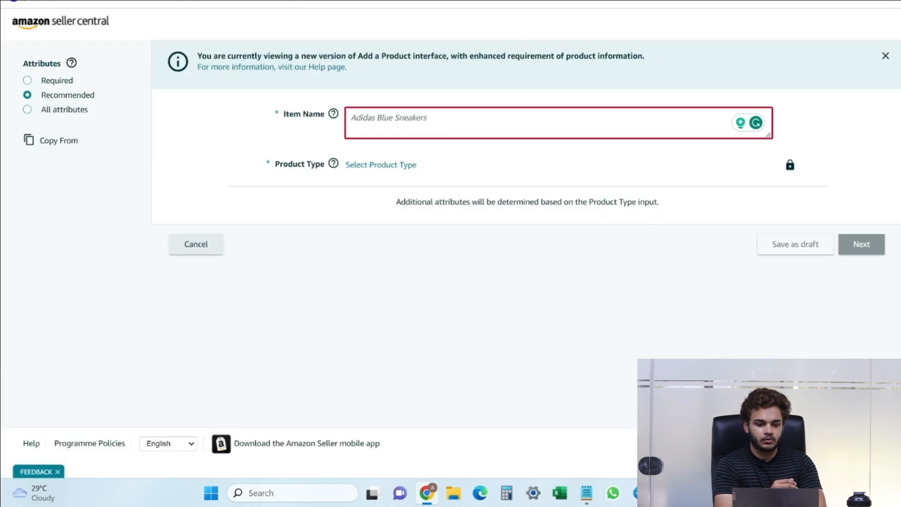
Paste the copied NEWMARK Inspirational Quotes Wall Frames title as the item name and shorten "Posters" to "Poster".
{"action": "left_click", "coordinate": [423, 123]}
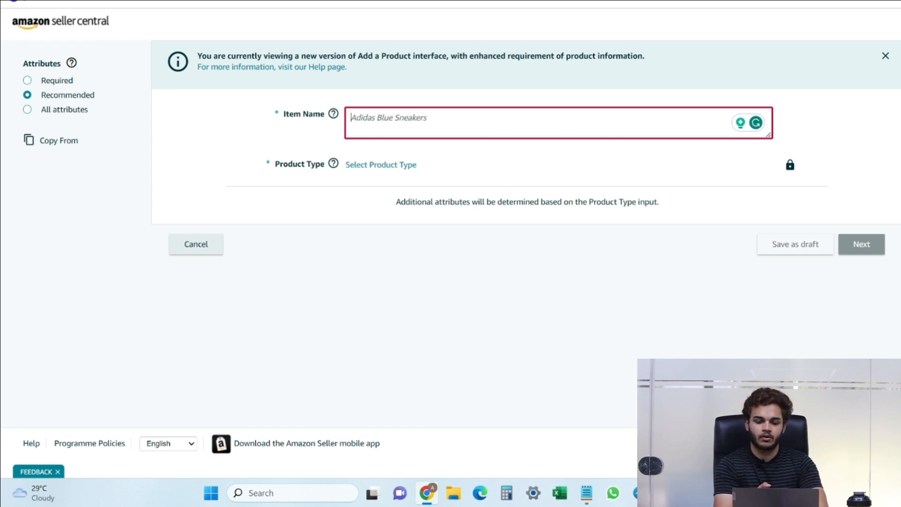
{"action": "key", "text": "ctrl+v"}
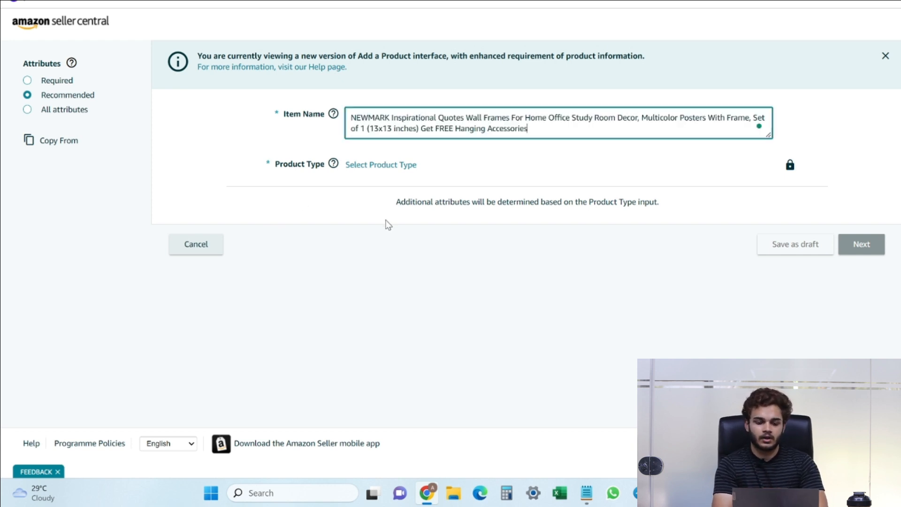
{"action": "left_click", "coordinate": [386, 223]}
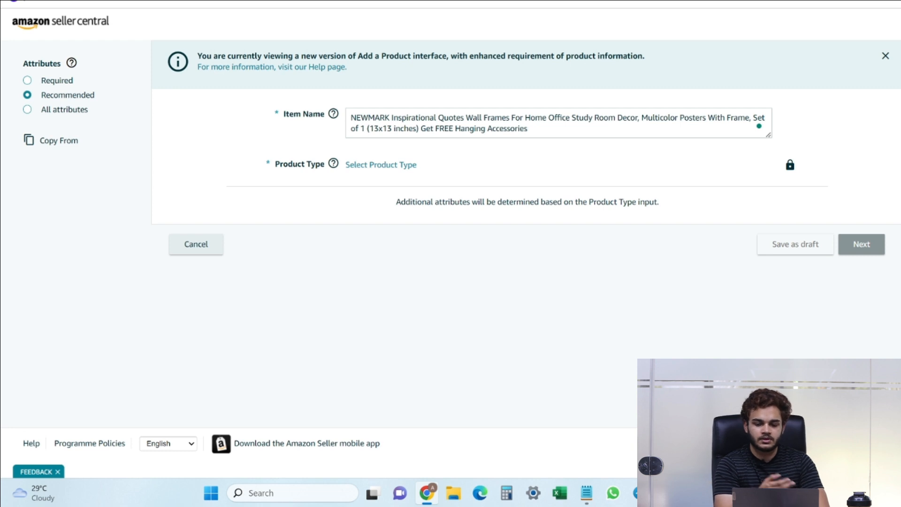
{"action": "left_click", "coordinate": [706, 117]}
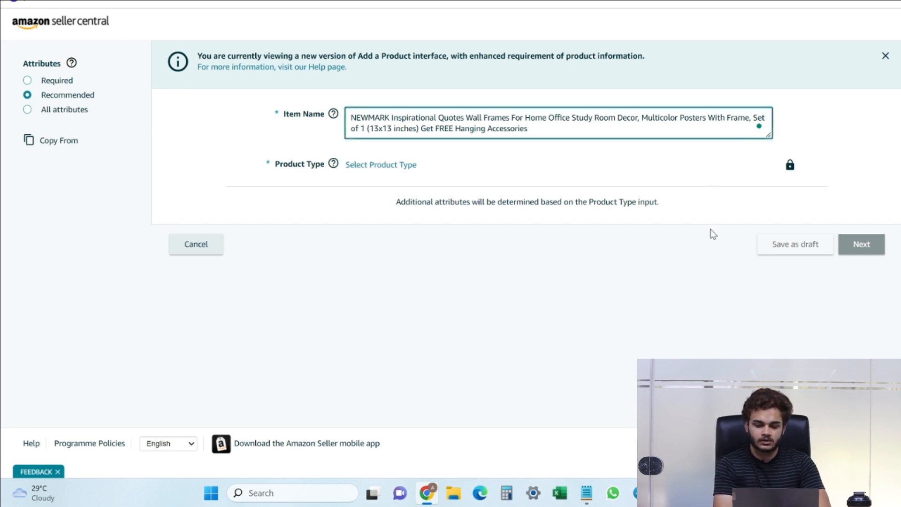
{"action": "key", "text": "BackSpace"}
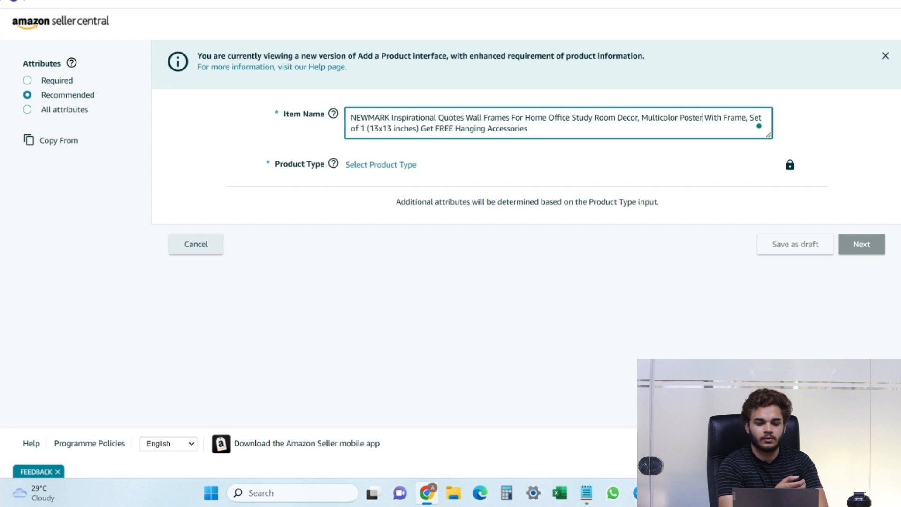
{"action": "double_click", "coordinate": [442, 128]}
{"action": "left_click", "coordinate": [476, 175]}
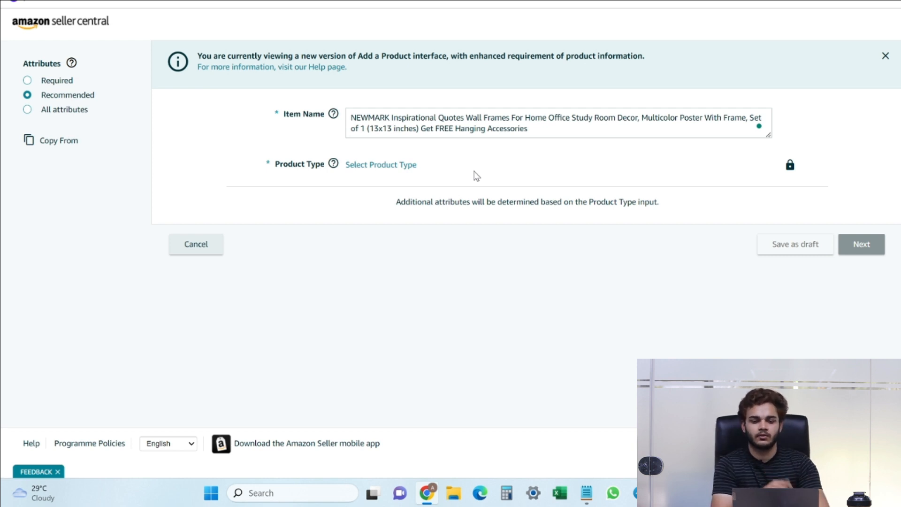
Try to open the product type selection for the new listing.
{"action": "left_click", "coordinate": [386, 166]}
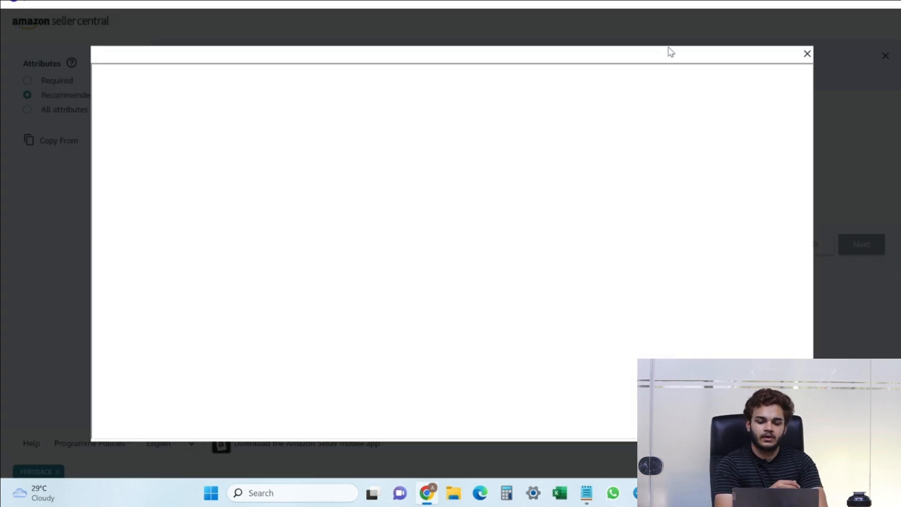
{"action": "left_click", "coordinate": [806, 54]}
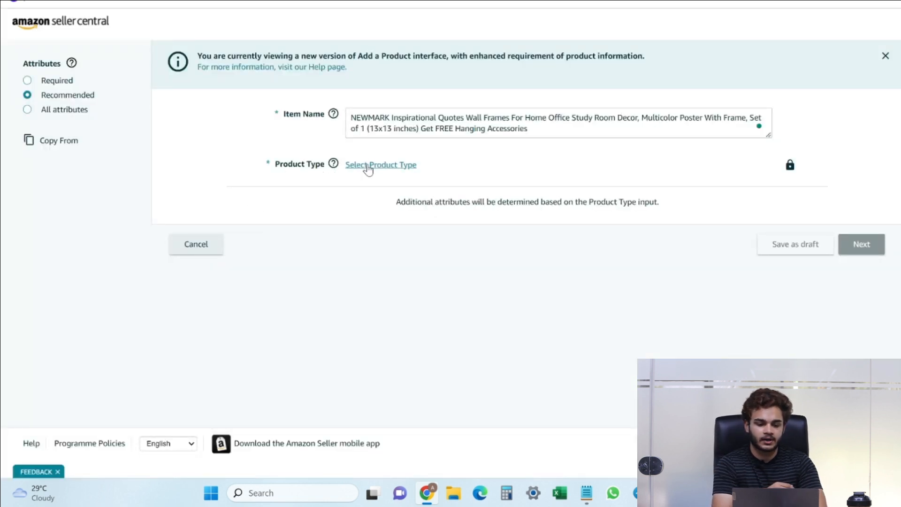
{"action": "left_click", "coordinate": [368, 168]}
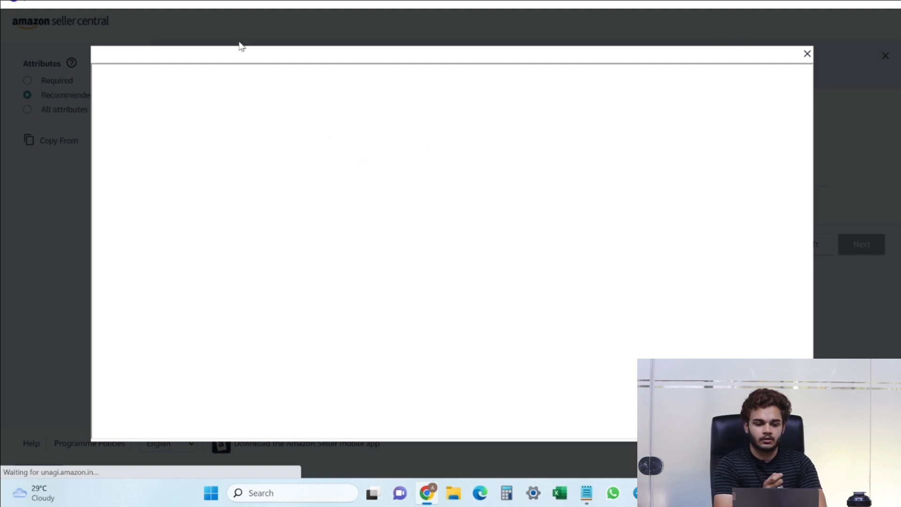
{"action": "left_click", "coordinate": [807, 55]}
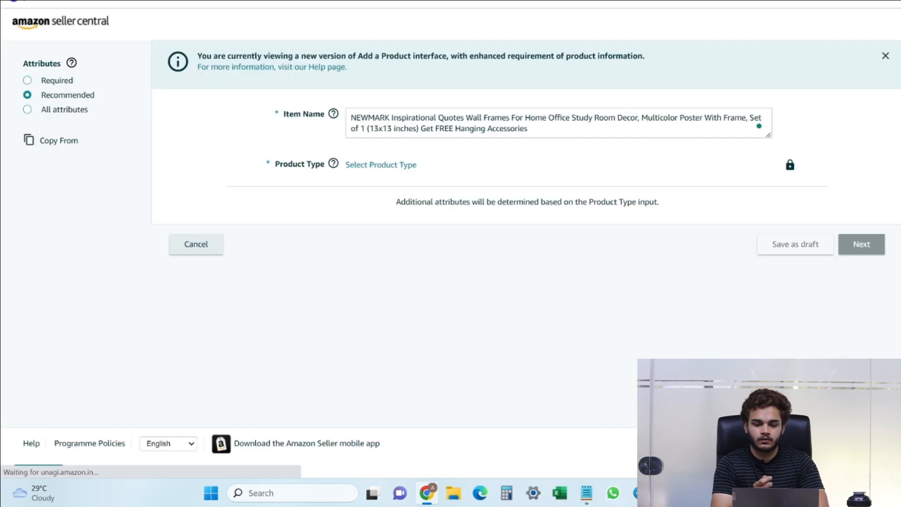
{"action": "left_click", "coordinate": [374, 166]}
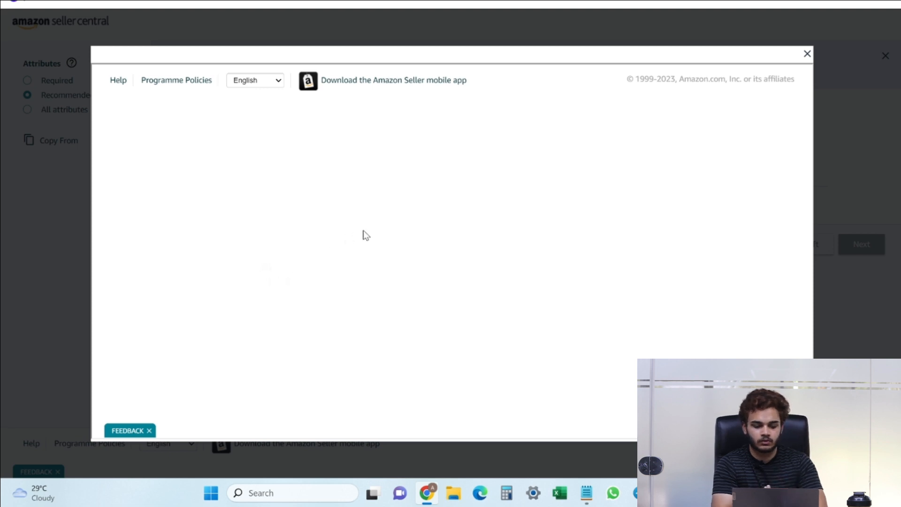
{"action": "left_click", "coordinate": [808, 53]}
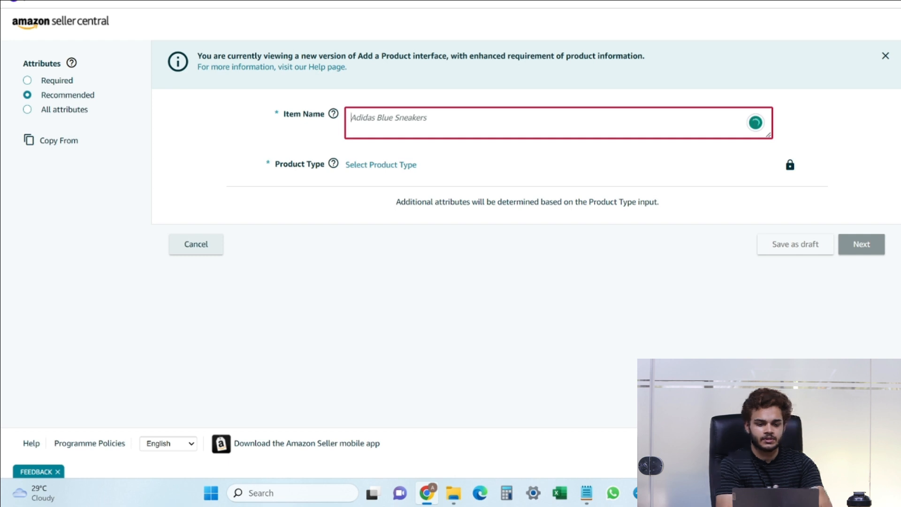
Enter the copied NEWMARK title in the empty item name again, with "Multicolor Poster With Frame" in the singular.
{"action": "key", "text": "ctrl+v"}
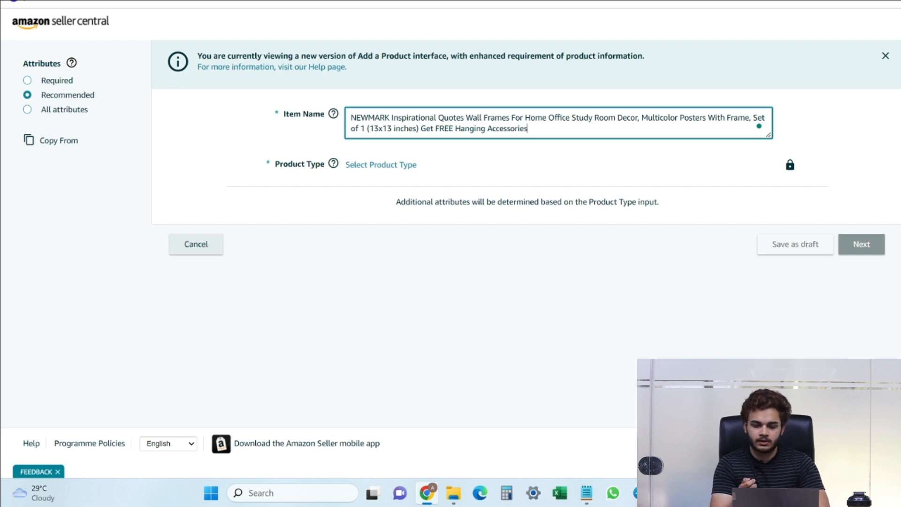
{"action": "key", "text": "BackSpace"}
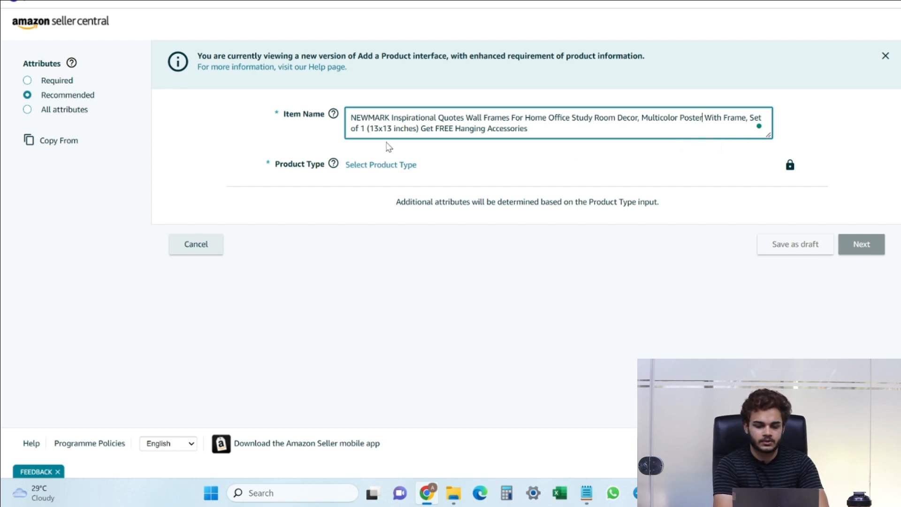
Open the product type selection and search the categories for "posters".
{"action": "left_click", "coordinate": [362, 165]}
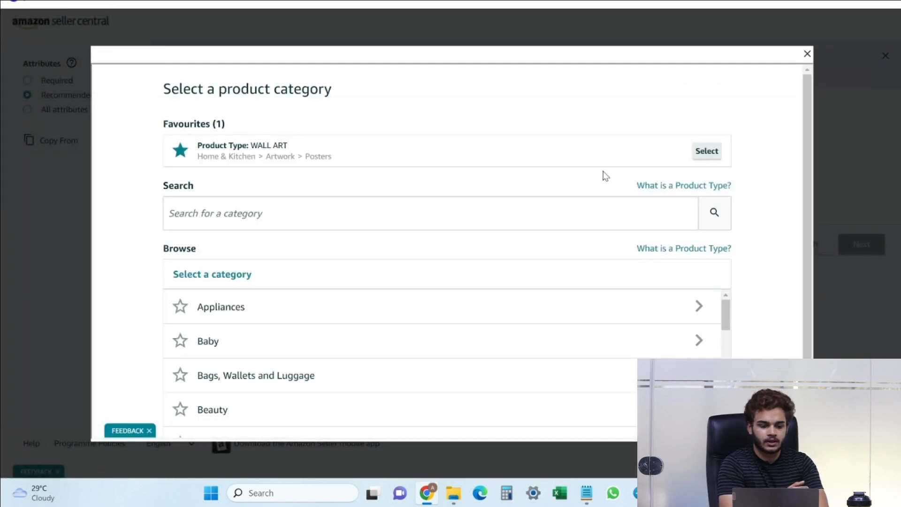
{"action": "left_click", "coordinate": [430, 213]}
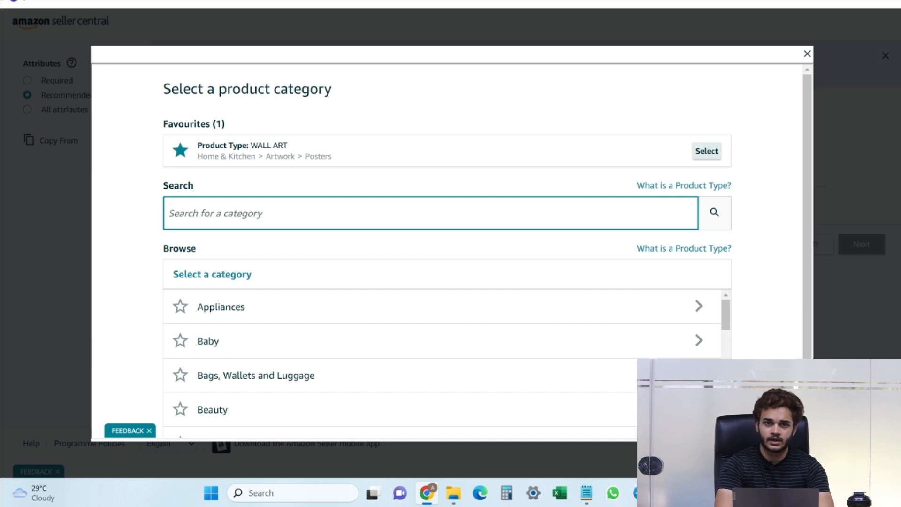
{"action": "type", "text": "posters"}
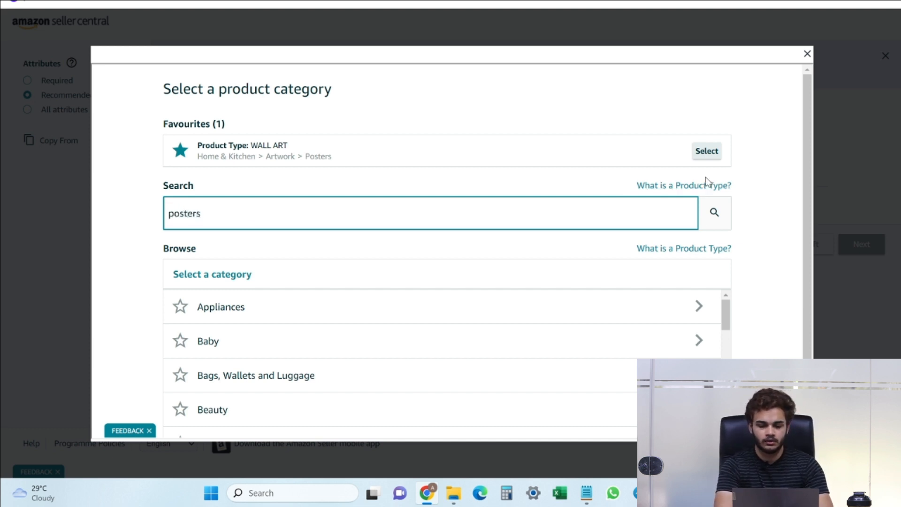
{"action": "left_click", "coordinate": [707, 218]}
{"action": "right_click", "coordinate": [707, 217]}
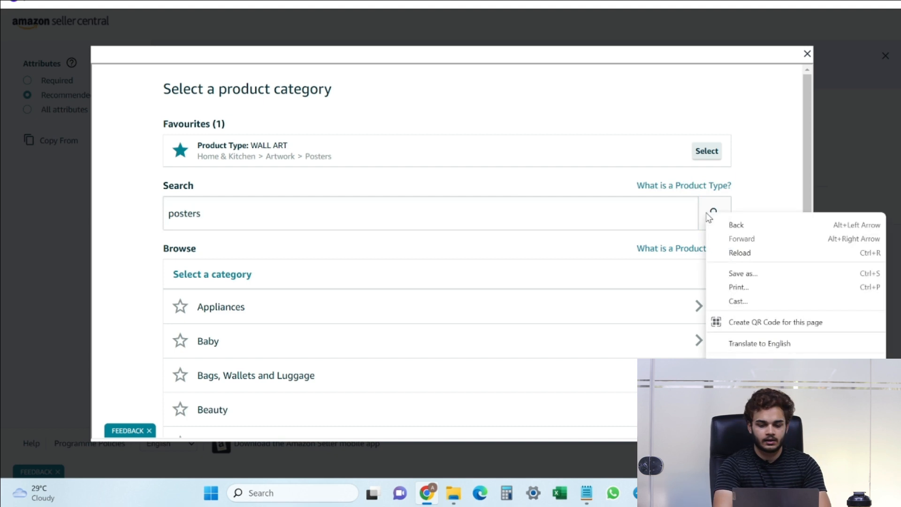
{"action": "left_click", "coordinate": [705, 211]}
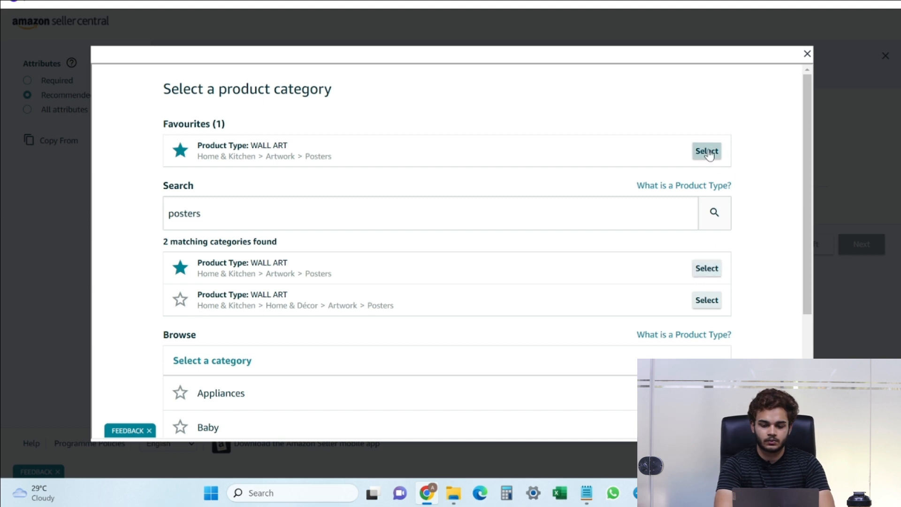
Add Home & Kitchen > Home & Décor > Artwork > Posters to the favourites and select WALL ART under Home & Kitchen > Artwork > Posters.
{"action": "left_click", "coordinate": [180, 300]}
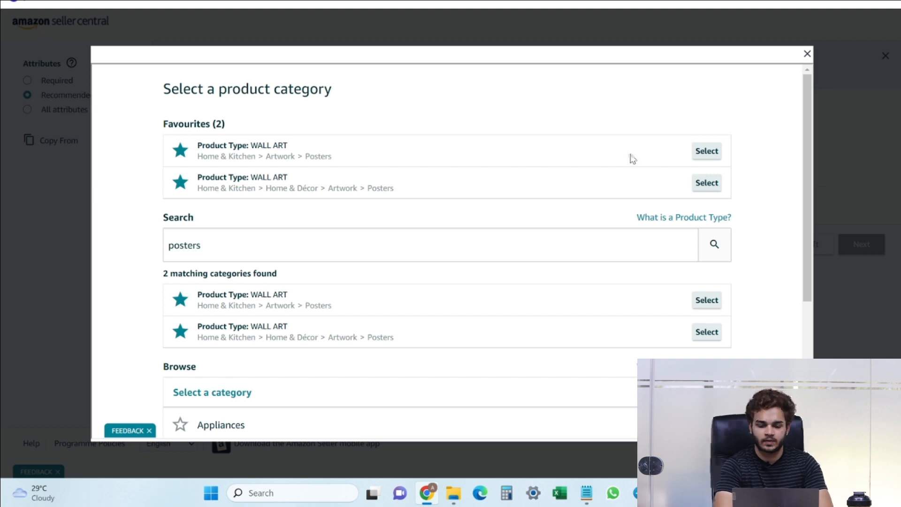
{"action": "left_click", "coordinate": [706, 151]}
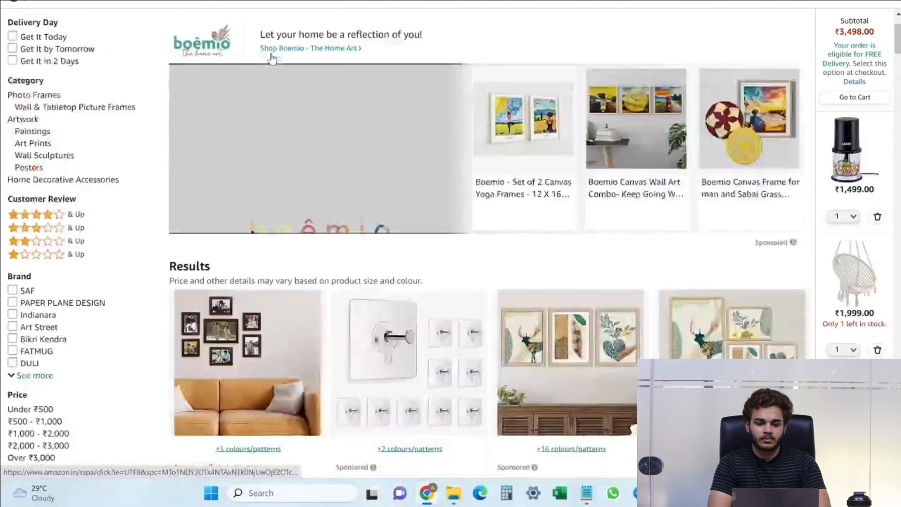
Examine the Amazon search results for "frames for wall decor" and the product information of the Art Street listing.
{"action": "scroll", "coordinate": [272, 60], "scroll_direction": "up", "scroll_amount": 2}
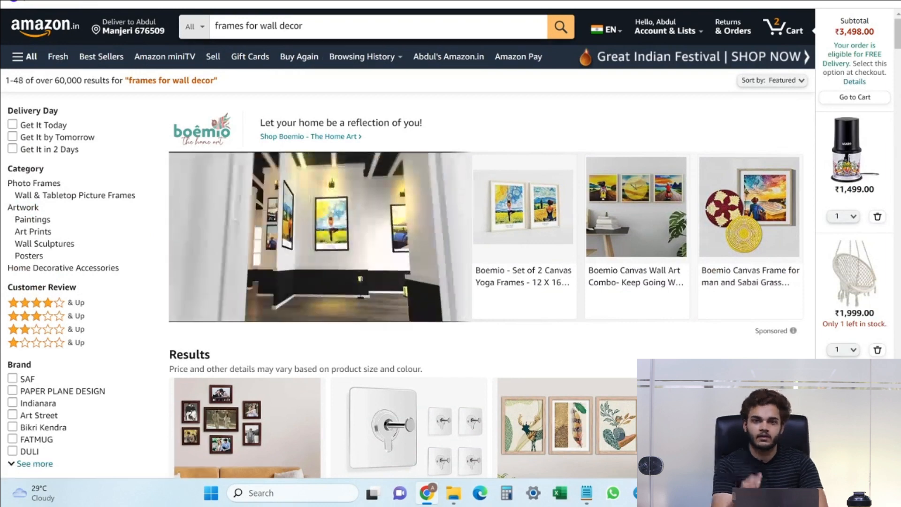
{"action": "scroll", "coordinate": [396, 167], "scroll_direction": "down", "scroll_amount": 5}
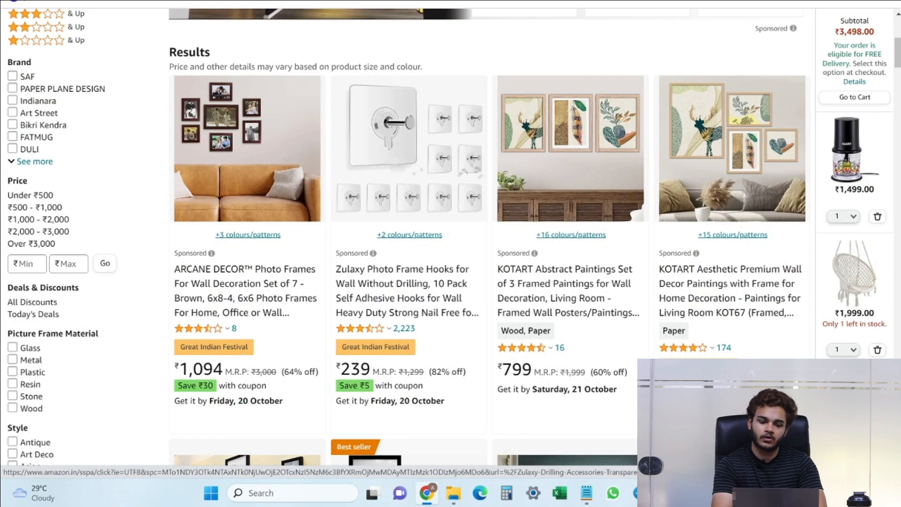
{"action": "left_click", "coordinate": [542, 156]}
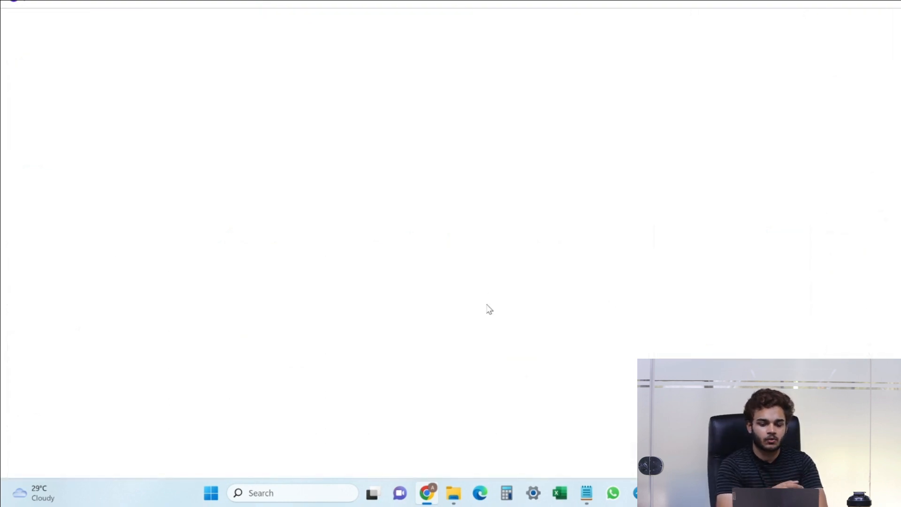
{"action": "scroll", "coordinate": [515, 306], "scroll_direction": "down", "scroll_amount": 15}
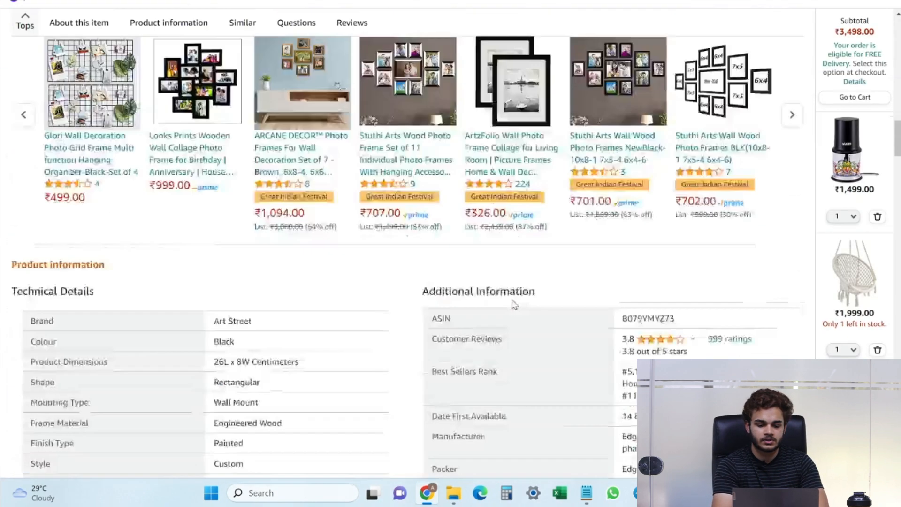
{"action": "scroll", "coordinate": [515, 305], "scroll_direction": "up", "scroll_amount": 5}
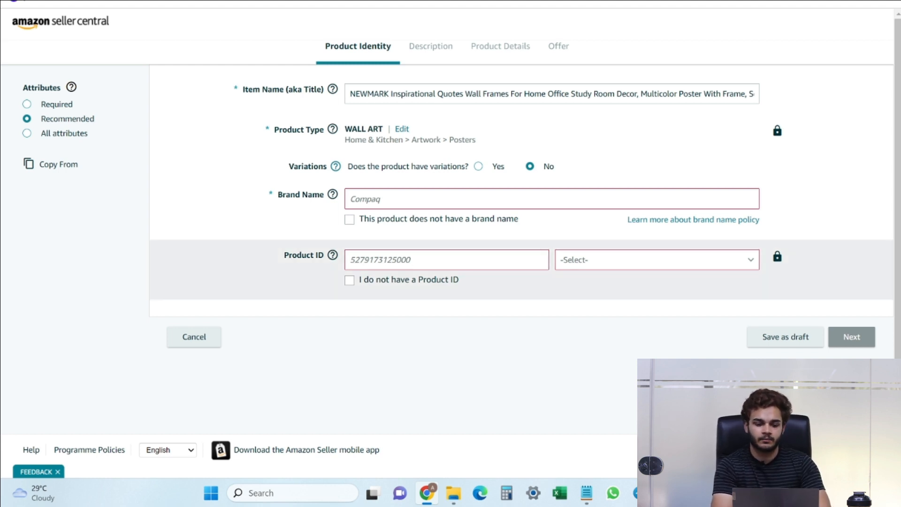
Mark the product as having no brand name and no Product ID, and continue to the Description section.
{"action": "left_click", "coordinate": [359, 221]}
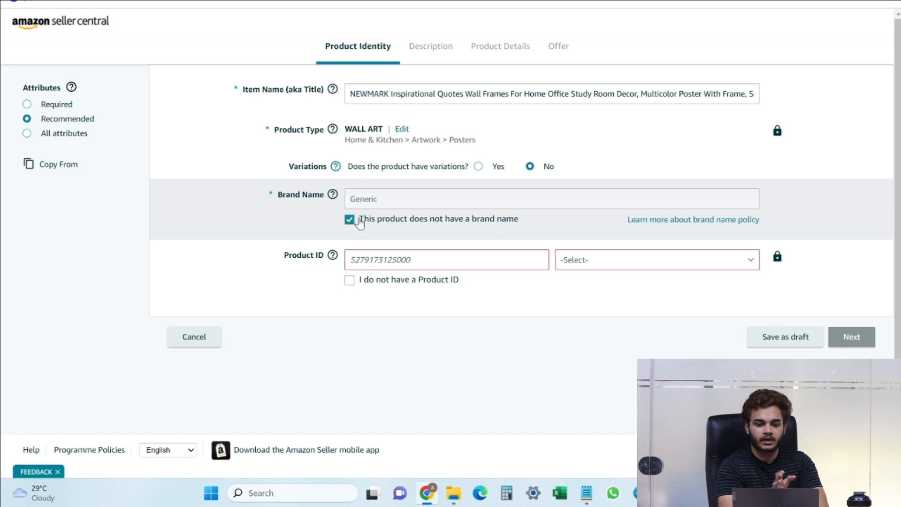
{"action": "left_click", "coordinate": [370, 282]}
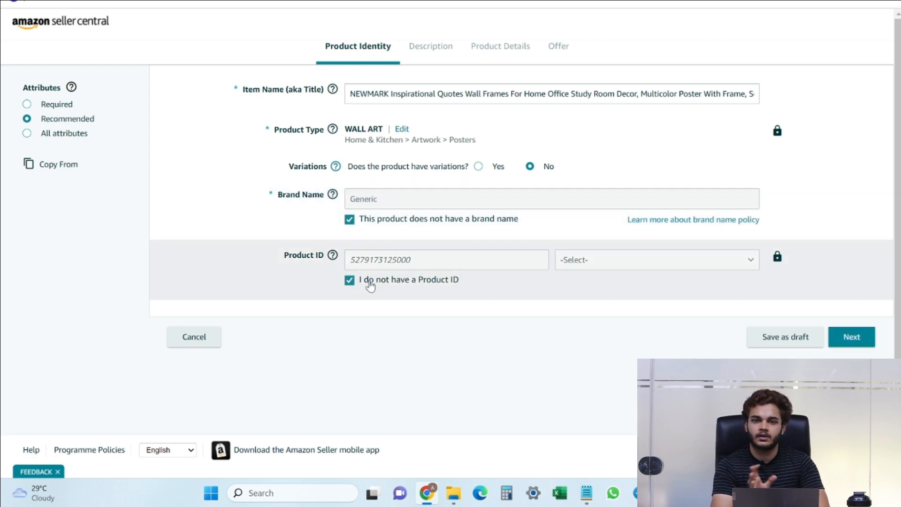
{"action": "left_click", "coordinate": [370, 281]}
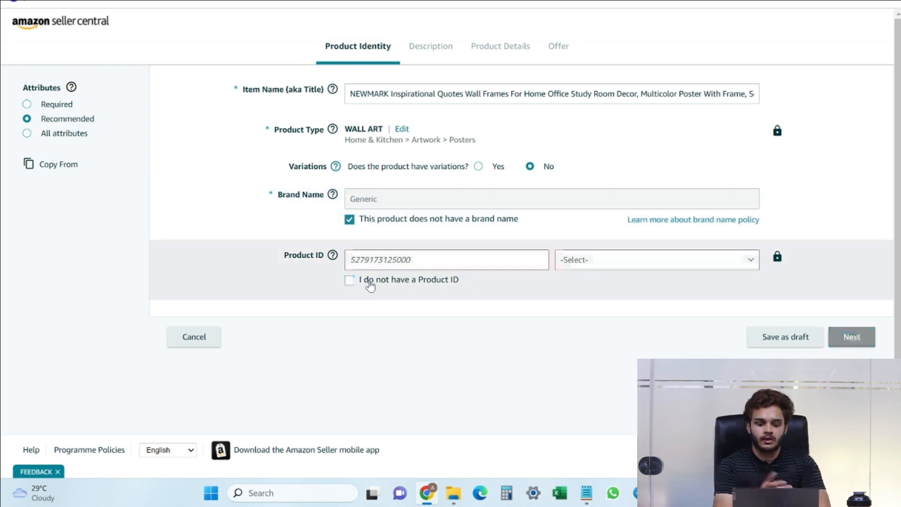
{"action": "left_click", "coordinate": [584, 260]}
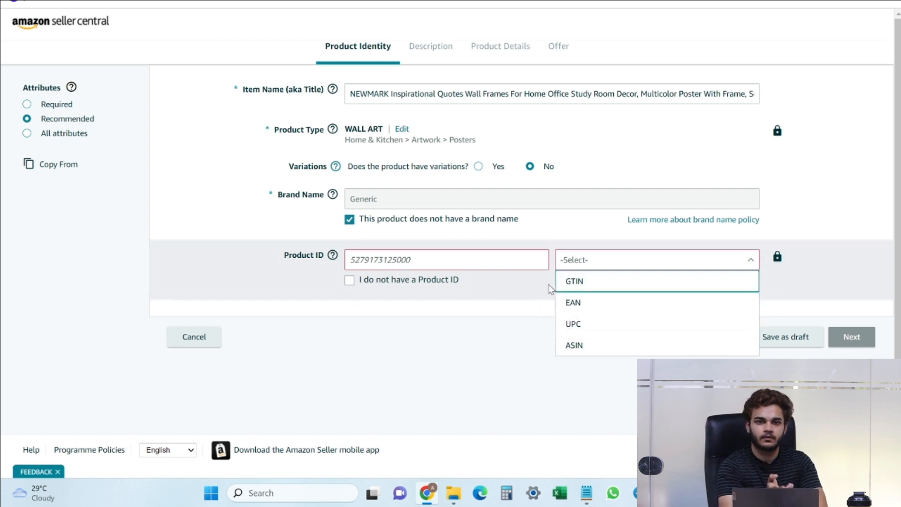
{"action": "right_click", "coordinate": [501, 300]}
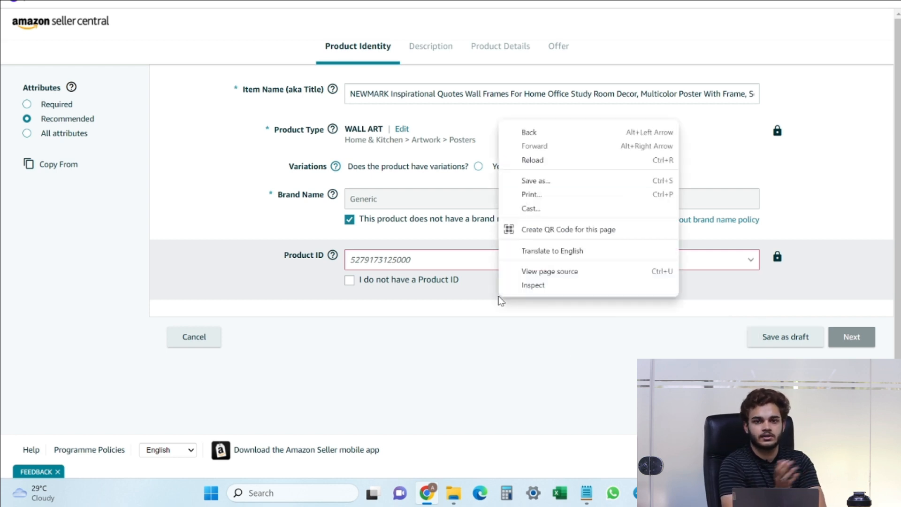
{"action": "left_click", "coordinate": [467, 303]}
{"action": "left_click", "coordinate": [370, 282]}
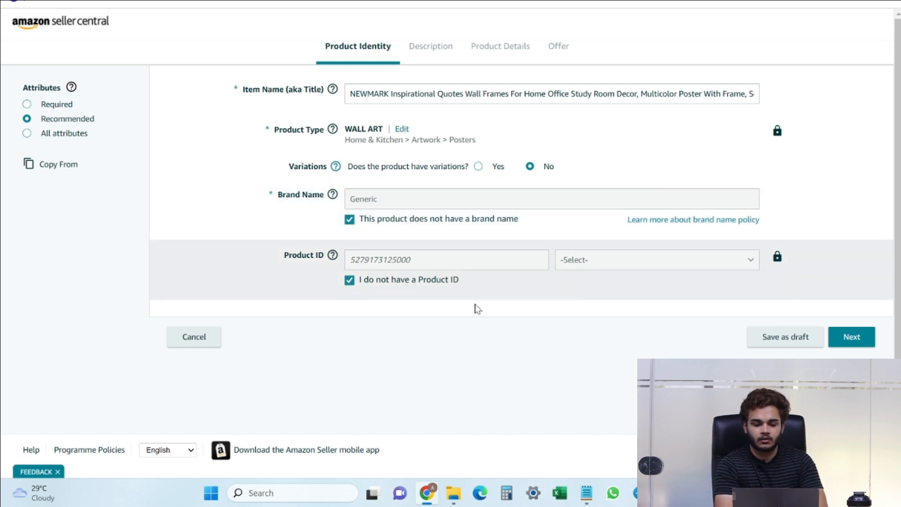
{"action": "left_click", "coordinate": [842, 337]}
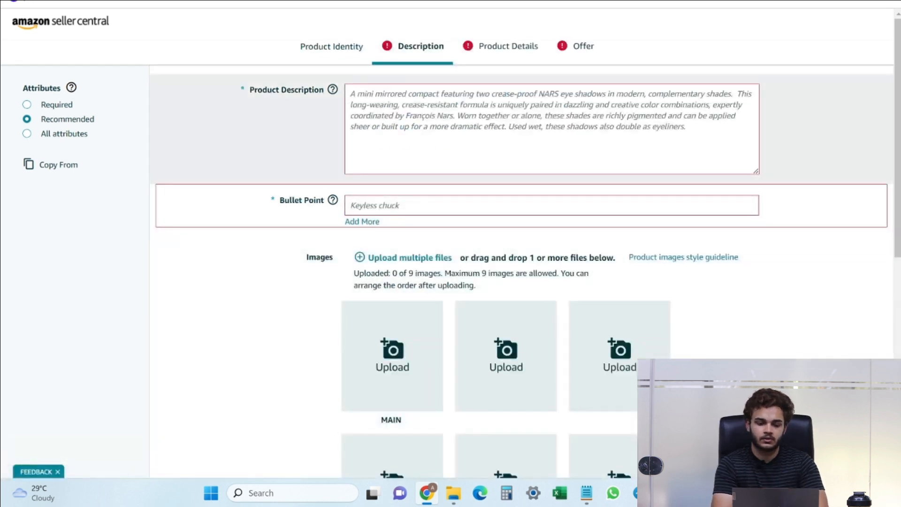
Review the Amazon search results and the Art Street listing's product information as reference for the product description.
{"action": "left_click", "coordinate": [488, 141]}
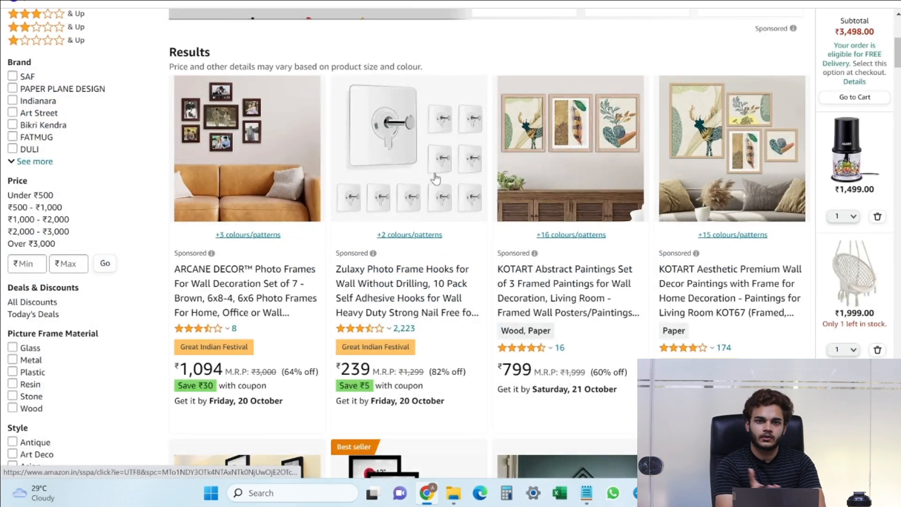
{"action": "scroll", "coordinate": [443, 211], "scroll_direction": "up", "scroll_amount": 5}
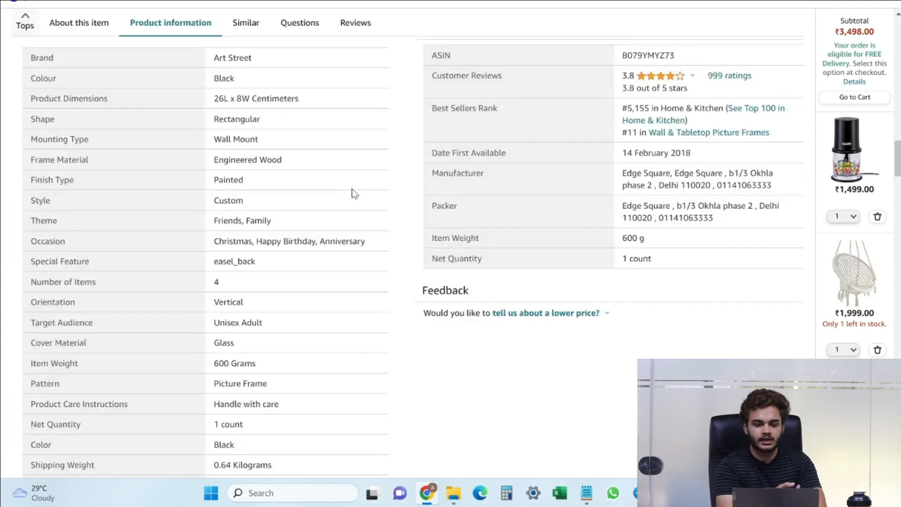
{"action": "scroll", "coordinate": [576, 145], "scroll_direction": "up", "scroll_amount": 15}
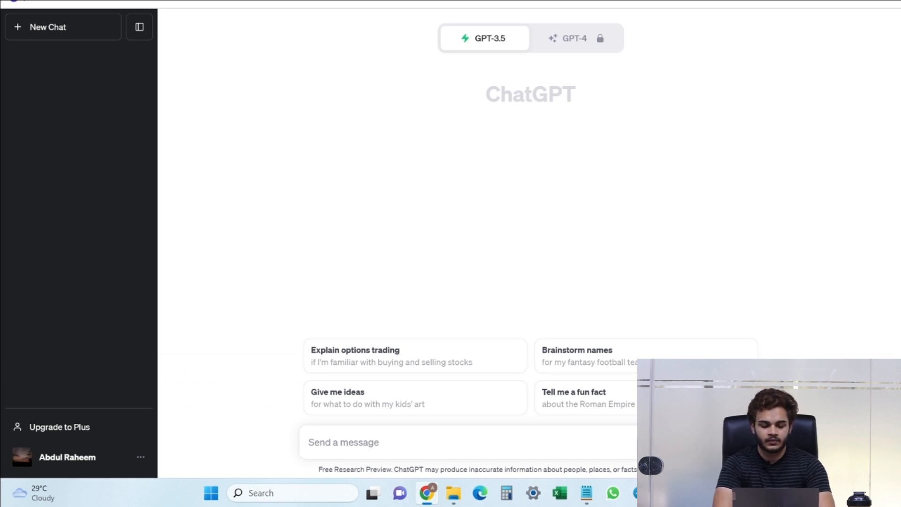
Switch to ChatGPT and send the prompt "give a short description for selling wall frames".
{"action": "type", "text": "give a sho"}
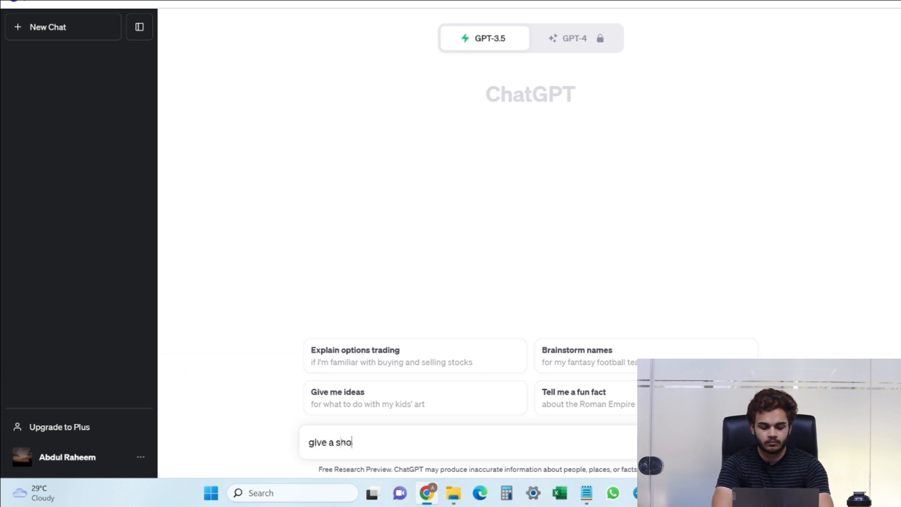
{"action": "type", "text": "rt descri"}
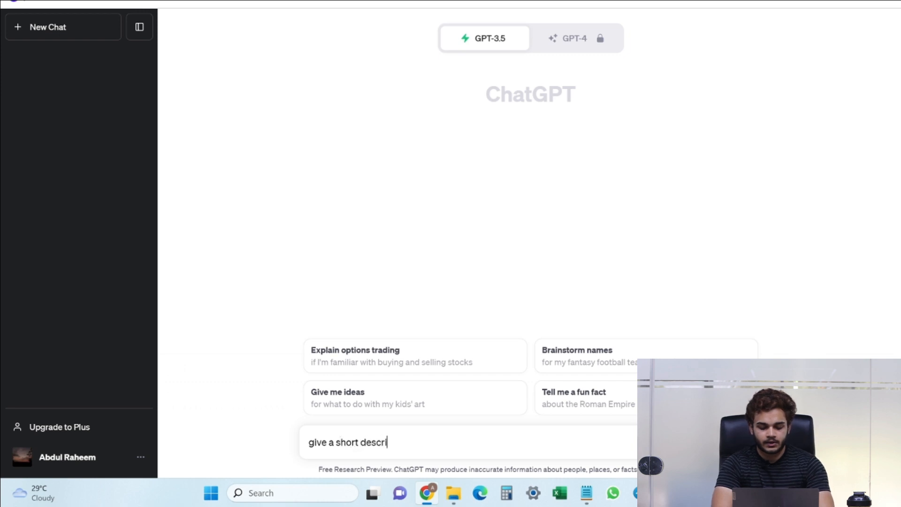
{"action": "type", "text": "ption for "}
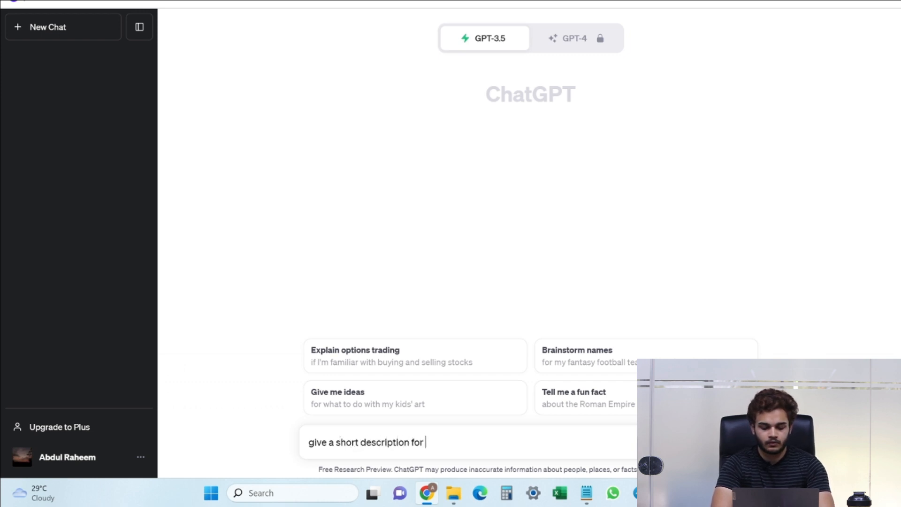
{"action": "type", "text": "wall f"}
{"action": "type", "text": "rames"}
{"action": "key", "text": "BackSpace"}
{"action": "key", "text": "BackSpace"}
{"action": "key", "text": "BackSpace"}
{"action": "key", "text": "BackSpace"}
{"action": "key", "text": "BackSpace"}
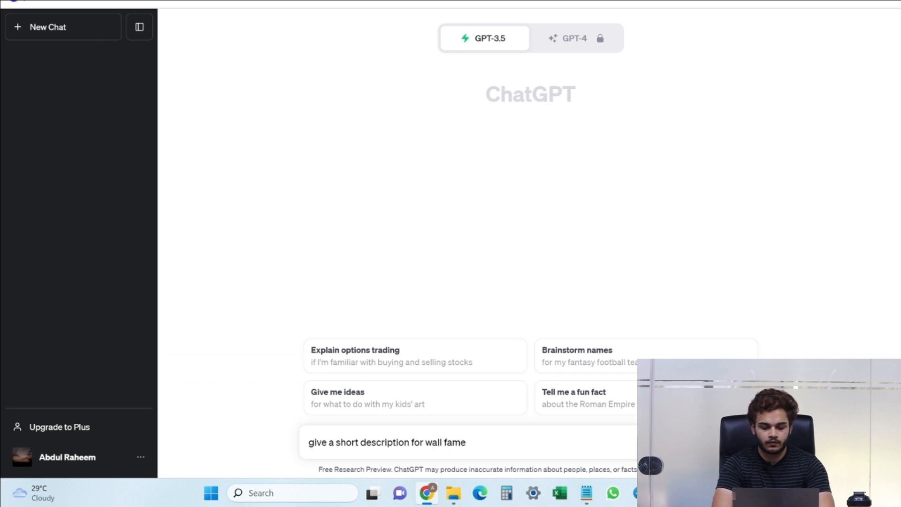
{"action": "key", "text": "BackSpace"}
{"action": "key", "text": "BackSpace"}
{"action": "key", "text": "BackSpace"}
{"action": "key", "text": "BackSpace"}
{"action": "key", "text": "BackSpace"}
{"action": "key", "text": "BackSpace"}
{"action": "type", "text": "se"}
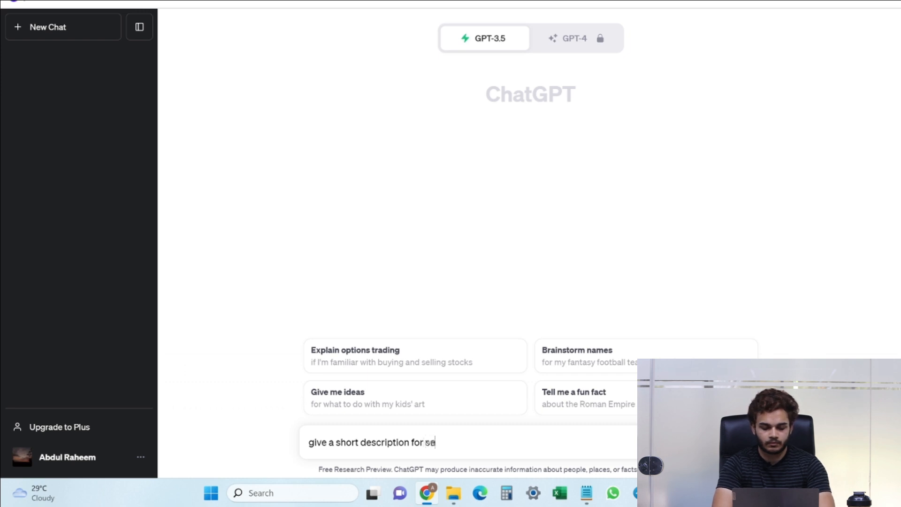
{"action": "type", "text": "lling wall f"}
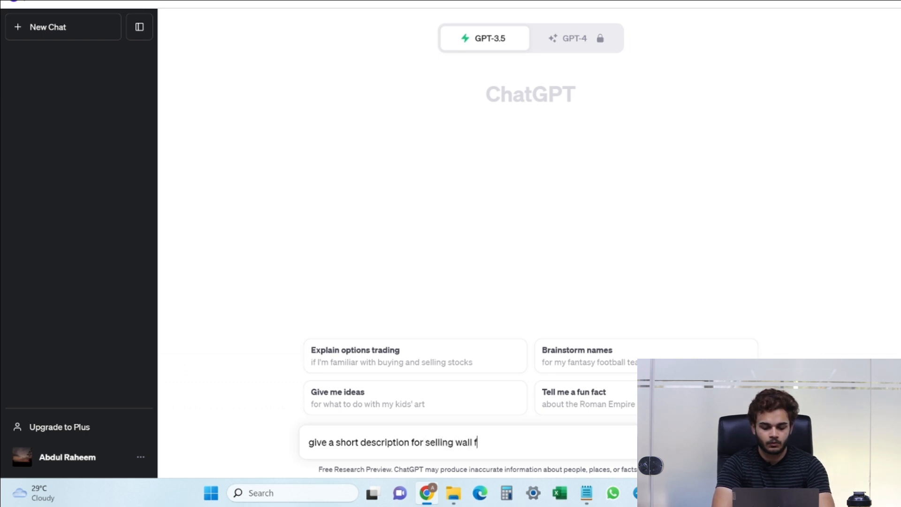
{"action": "type", "text": "rames"}
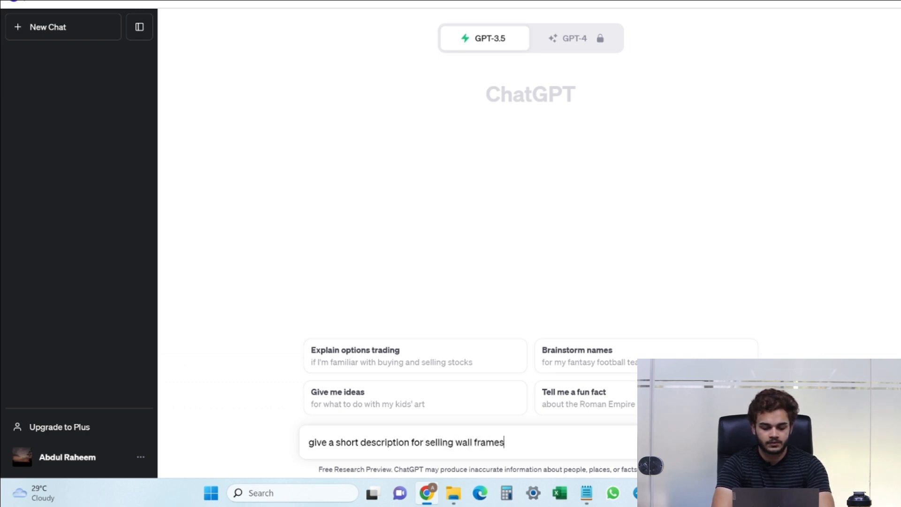
{"action": "key", "text": "Return"}
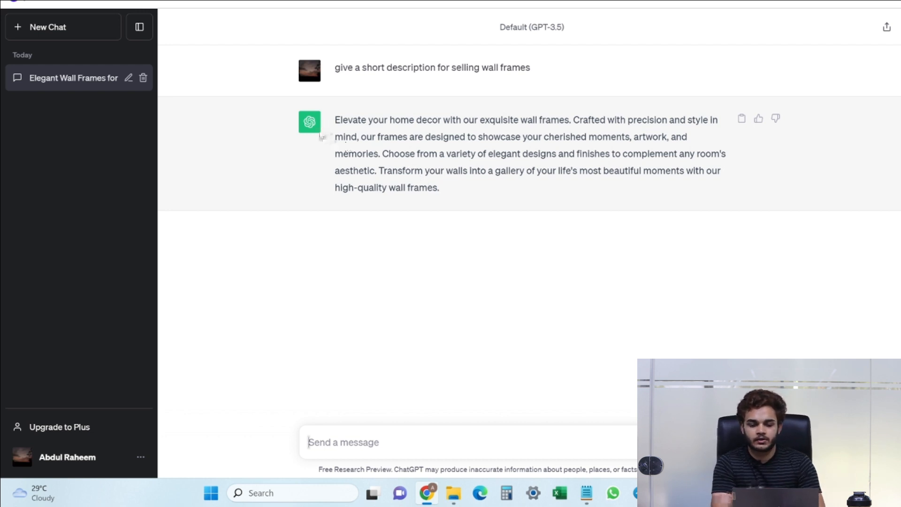
Check the keywords in ChatGPT's generated wall frame description and copy the whole text into the listing's Product Description.
{"action": "left_click_drag", "start_coordinate": [334, 120], "coordinate": [451, 190]}
{"action": "key", "text": "ctrl+c"}
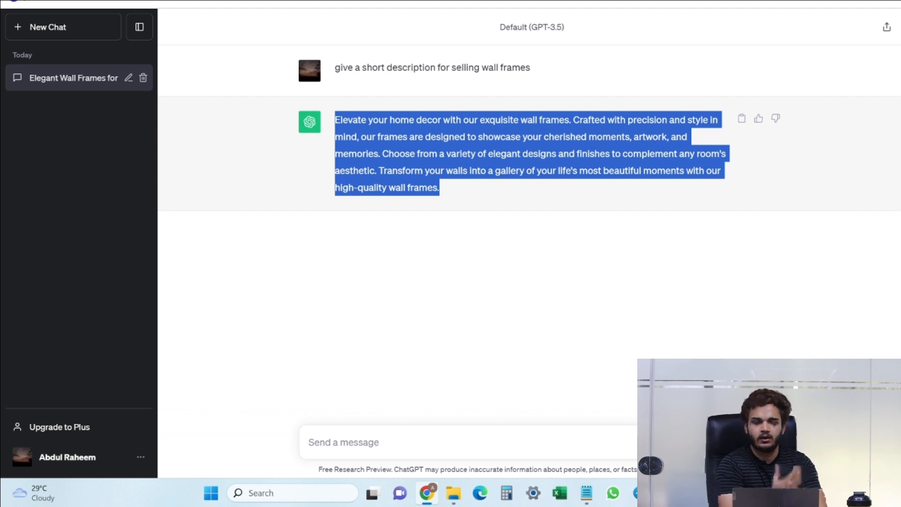
{"action": "left_click", "coordinate": [359, 132]}
{"action": "left_click_drag", "start_coordinate": [390, 120], "coordinate": [442, 121]}
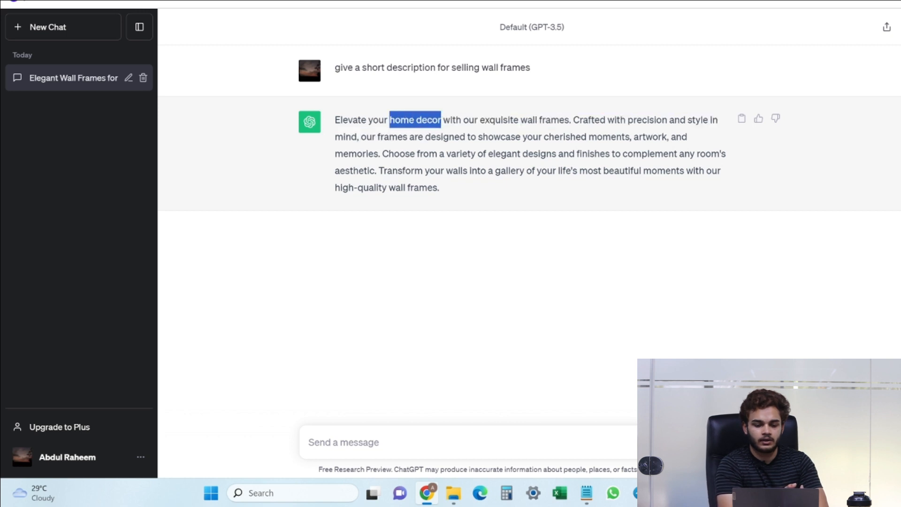
{"action": "left_click_drag", "start_coordinate": [639, 136], "coordinate": [676, 137]}
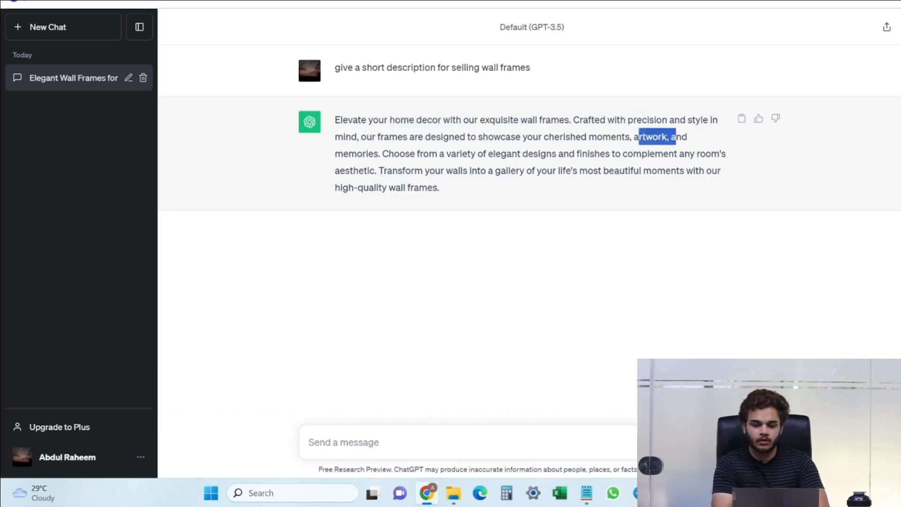
{"action": "double_click", "coordinate": [540, 153]}
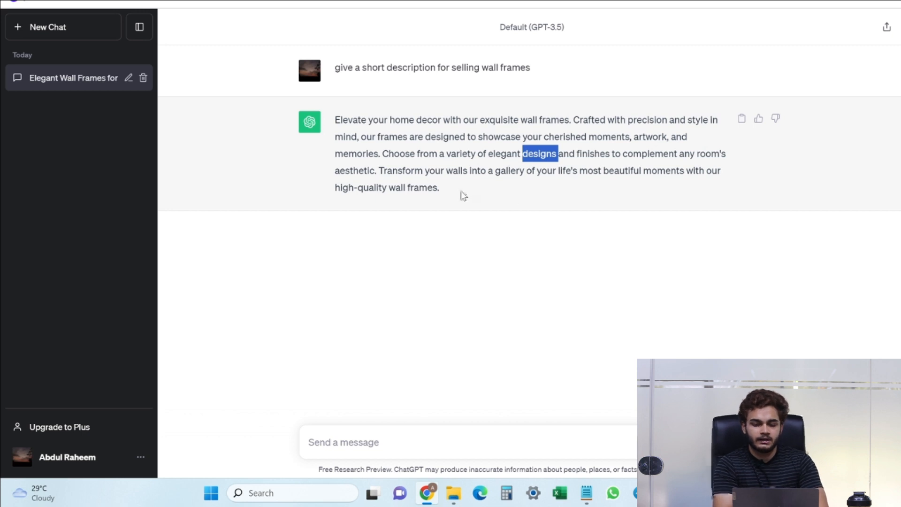
{"action": "double_click", "coordinate": [423, 187]}
{"action": "double_click", "coordinate": [397, 187]}
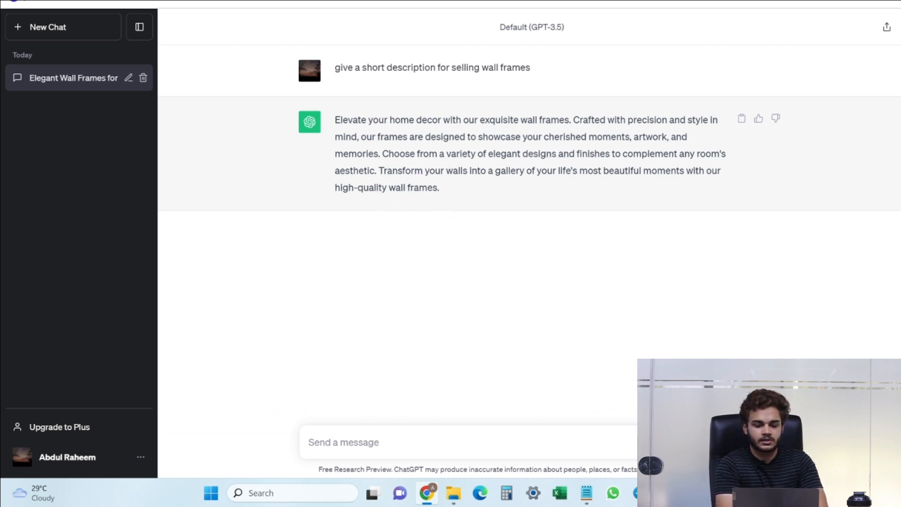
{"action": "triple_click", "coordinate": [436, 190]}
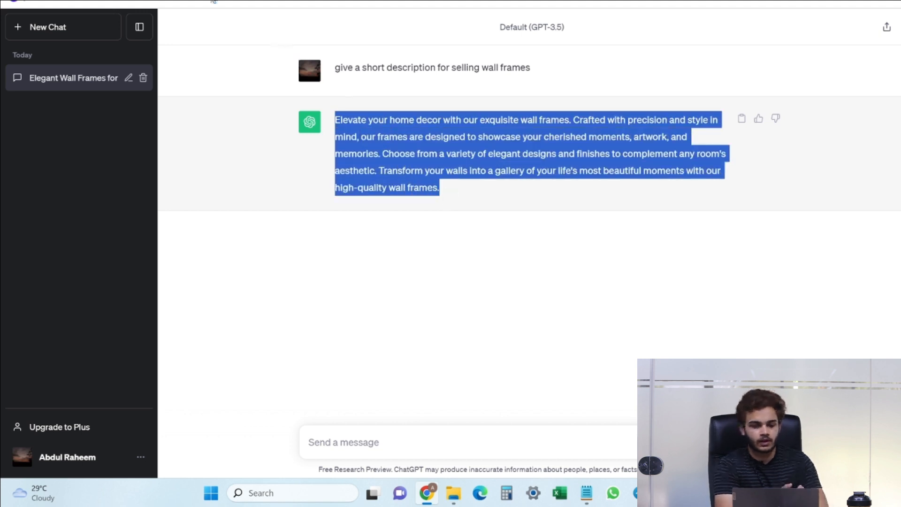
{"action": "left_click", "coordinate": [212, 2]}
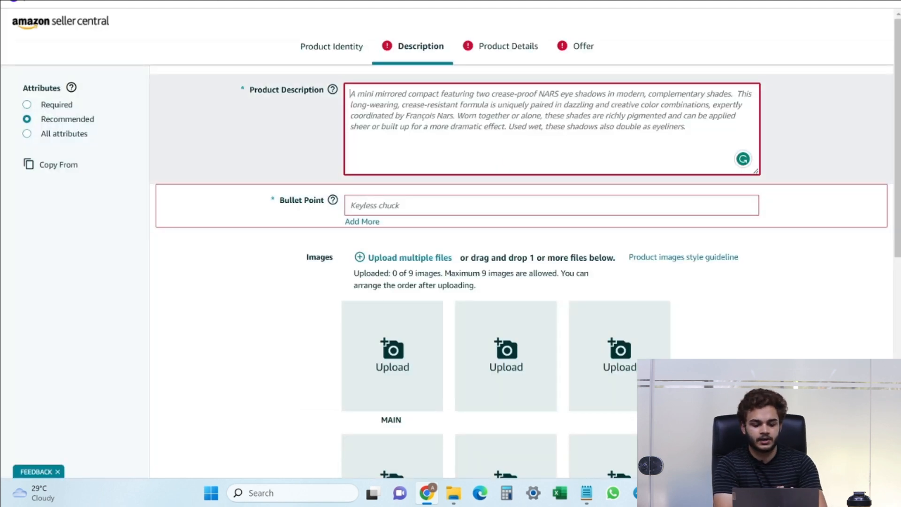
{"action": "key", "text": "ctrl+v"}
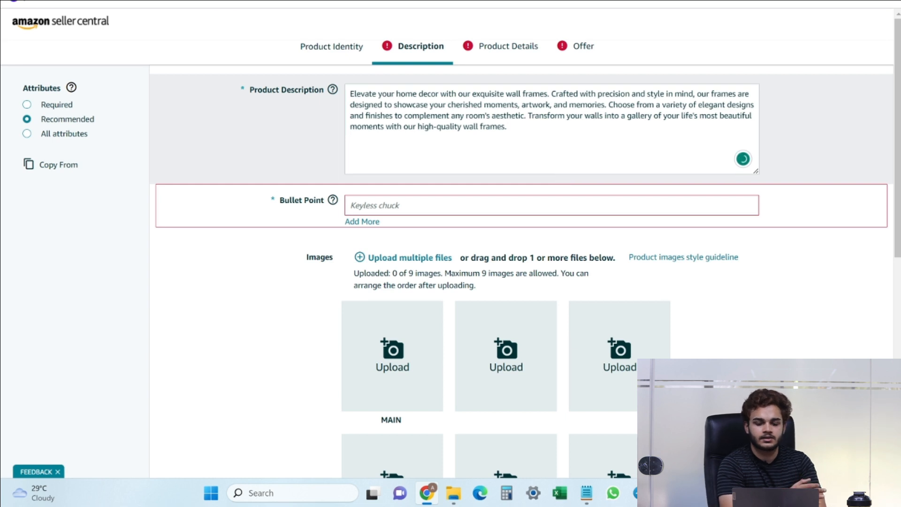
Copy the "BEST EVER FEEL" paragraph from the Notepad notes into the listing's first Bullet Point.
{"action": "left_click", "coordinate": [424, 210]}
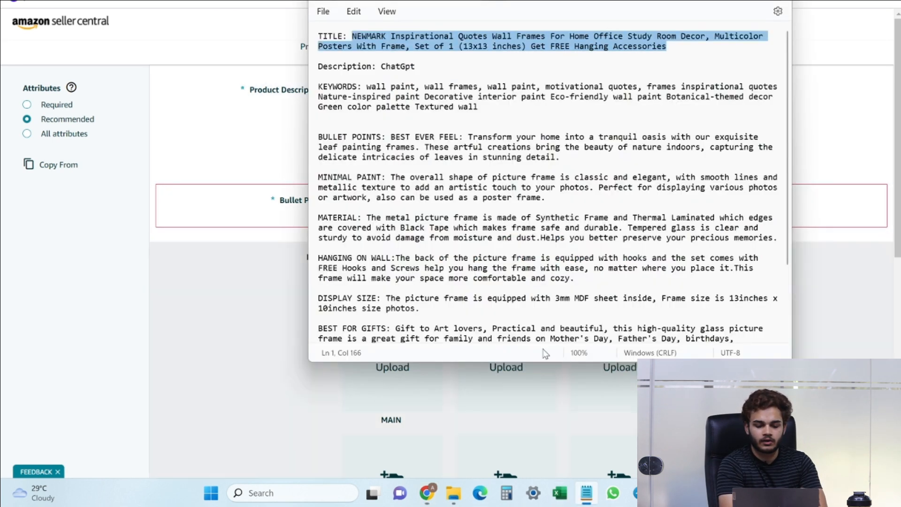
{"action": "left_click", "coordinate": [586, 493]}
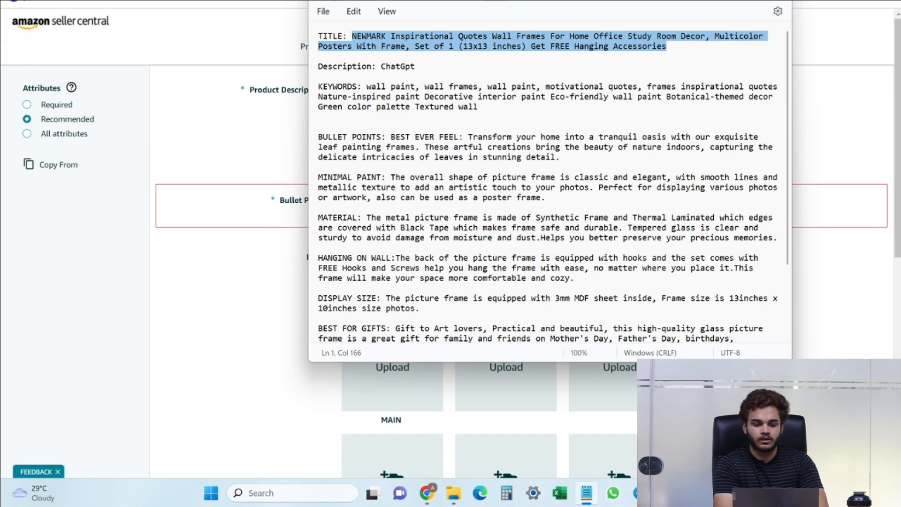
{"action": "right_click", "coordinate": [557, 164]}
{"action": "left_click_drag", "start_coordinate": [391, 137], "coordinate": [565, 161]}
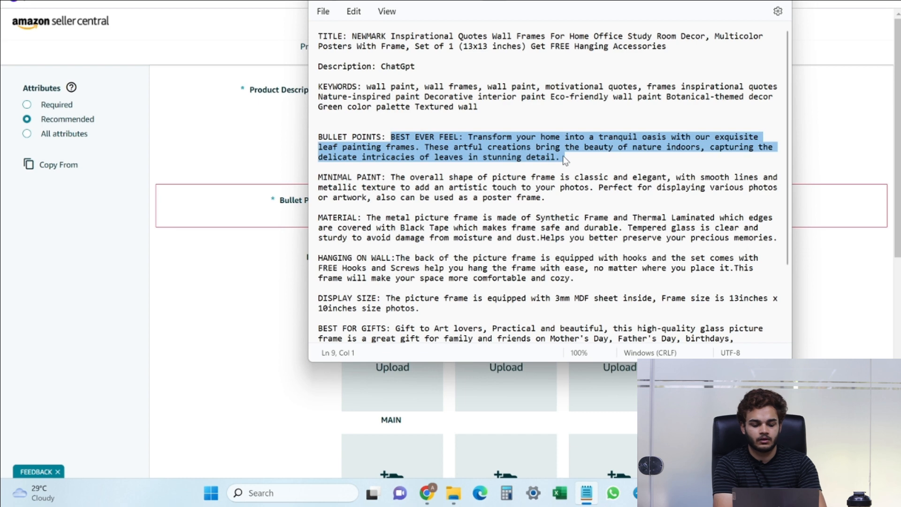
{"action": "left_click", "coordinate": [290, 290]}
{"action": "left_click", "coordinate": [394, 206]}
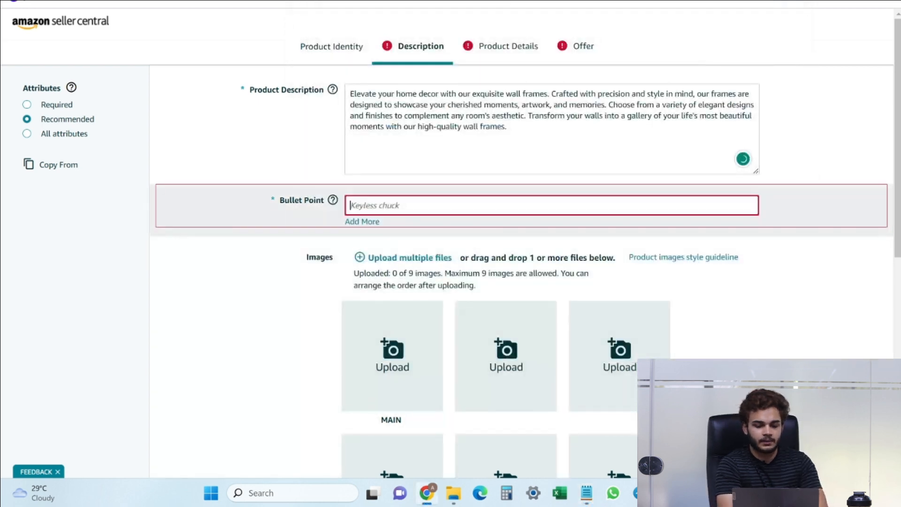
{"action": "key", "text": "ctrl+v"}
Examine the "About this item" bullet points on the Art Street competitor listing.
{"action": "key", "text": "ctrl+Tab"}
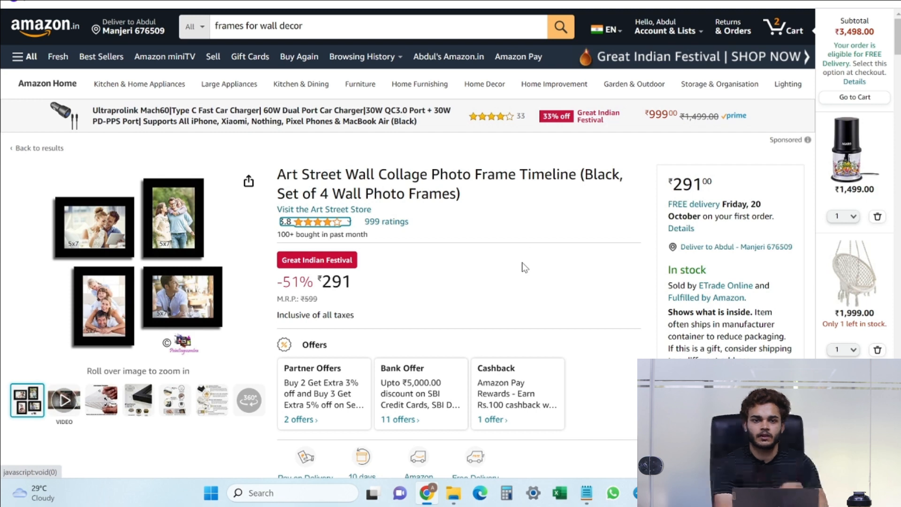
{"action": "scroll", "coordinate": [525, 268], "scroll_direction": "down", "scroll_amount": 10}
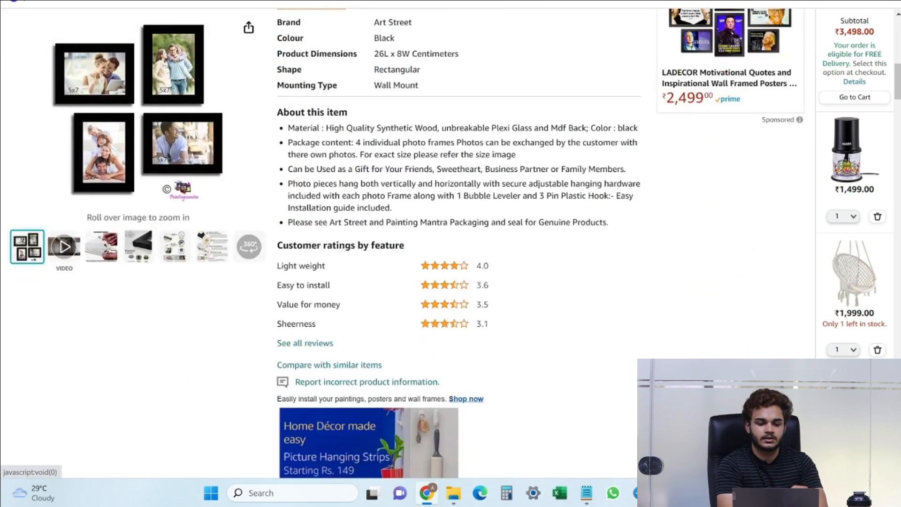
{"action": "left_click_drag", "start_coordinate": [288, 129], "coordinate": [626, 230]}
{"action": "left_click", "coordinate": [672, 244]}
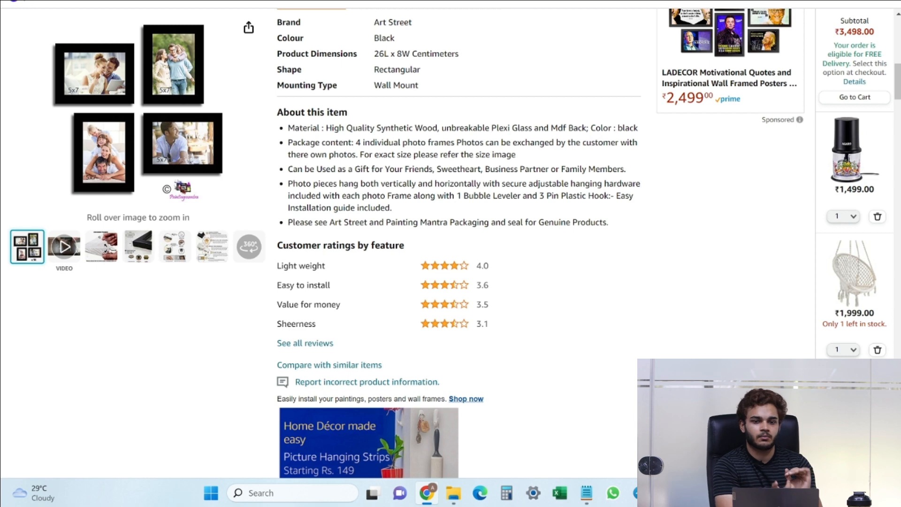
{"action": "scroll", "coordinate": [540, 244], "scroll_direction": "up", "scroll_amount": 4}
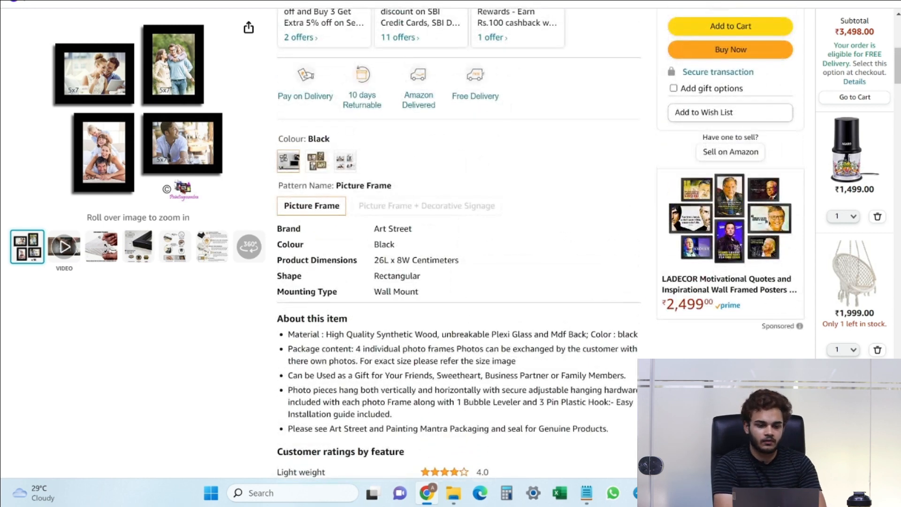
Add further bullet points from the notes: MINIMAL PAINT, MATERIAL, HANGING ON WALL, DISPLAY SIZE, BEST FOR GIFTS and the "Paper, Synthetic Wood, MDF" line.
{"action": "key", "text": "ctrl+shift+Tab"}
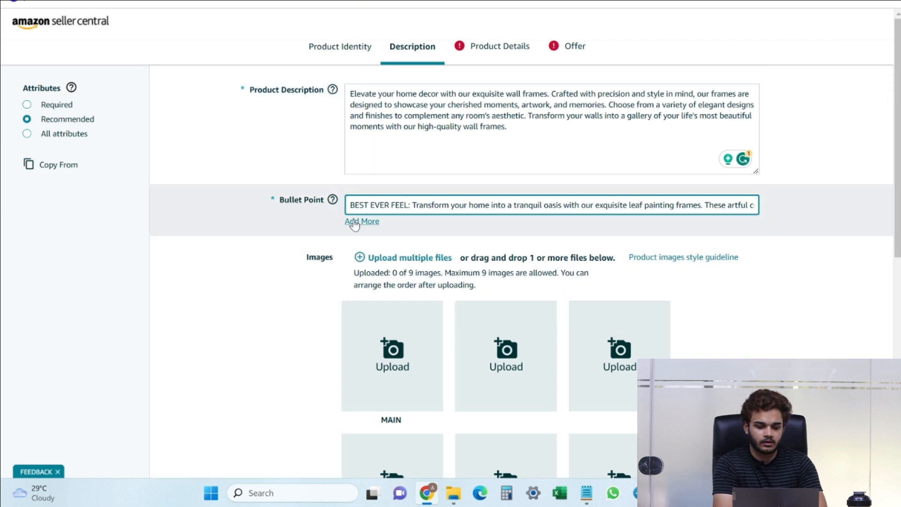
{"action": "left_click", "coordinate": [354, 222]}
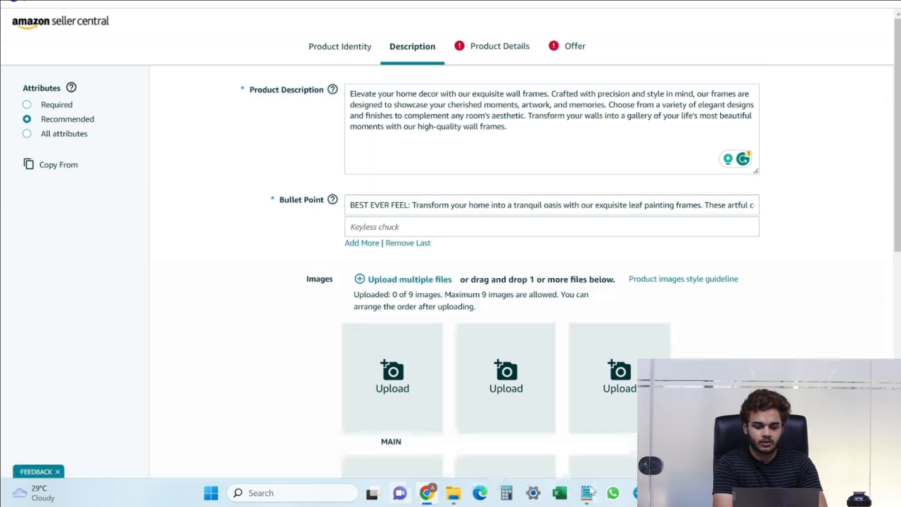
{"action": "key", "text": "alt+Tab"}
{"action": "left_click_drag", "start_coordinate": [386, 176], "coordinate": [545, 197]}
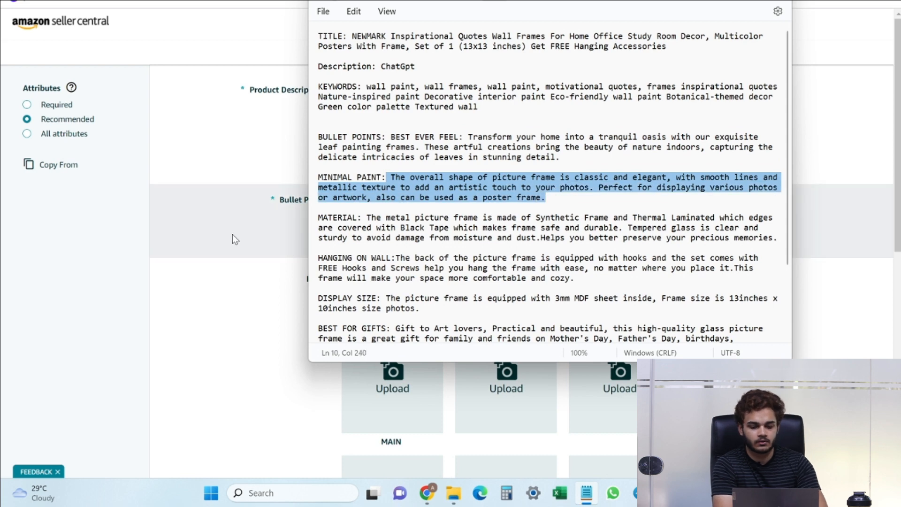
{"action": "key", "text": "alt+Tab"}
{"action": "key", "text": "ctrl+v"}
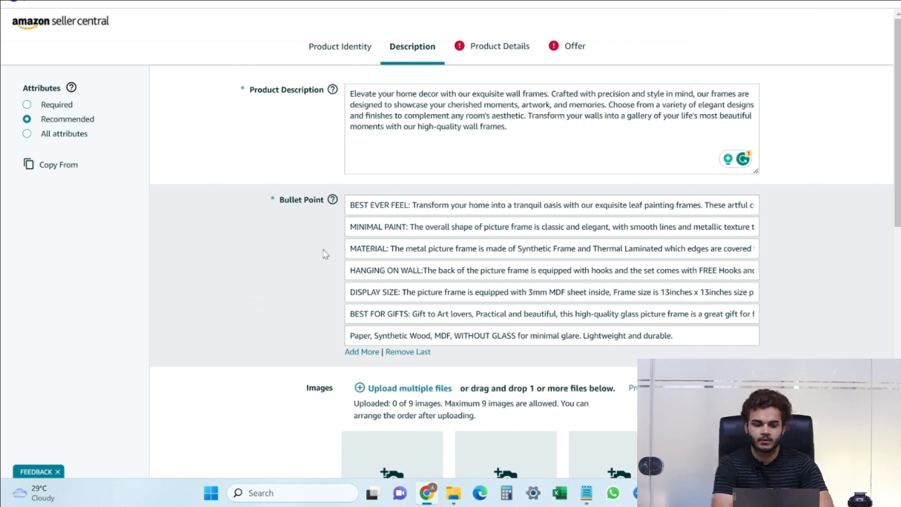
Upload picture 01 from the Archive folder in Downloads as the listing's MAIN image.
{"action": "scroll", "coordinate": [418, 258], "scroll_direction": "down", "scroll_amount": 6}
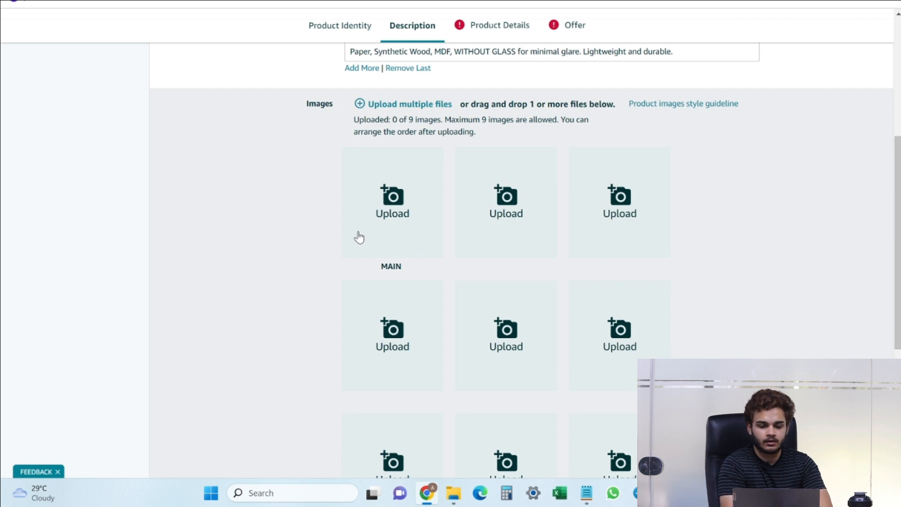
{"action": "left_click", "coordinate": [397, 216]}
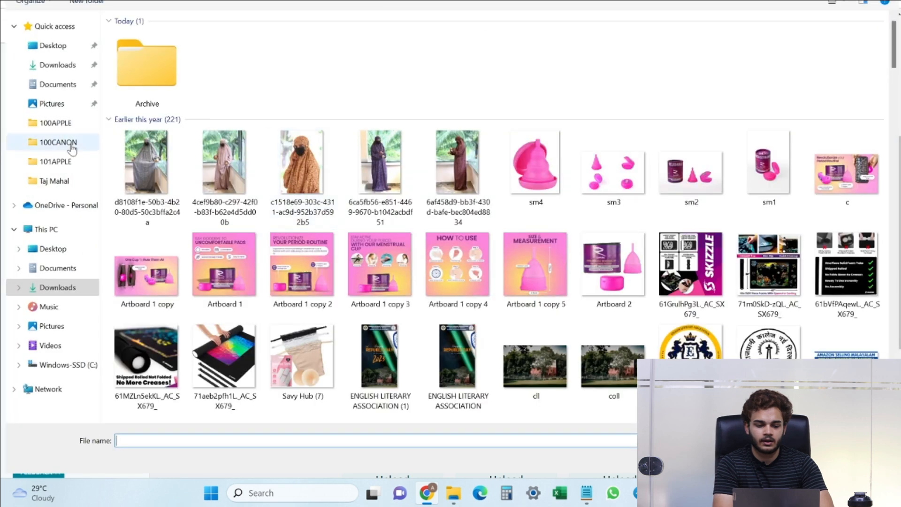
{"action": "double_click", "coordinate": [148, 72]}
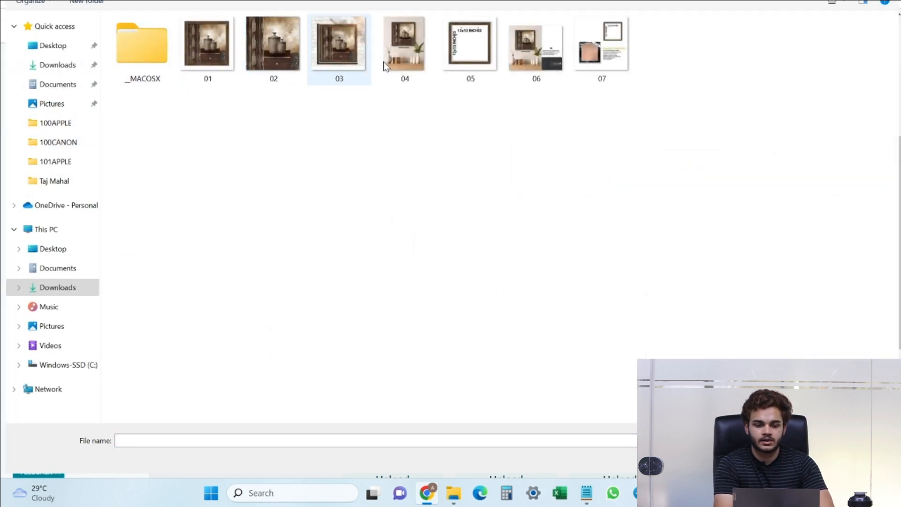
{"action": "double_click", "coordinate": [209, 44]}
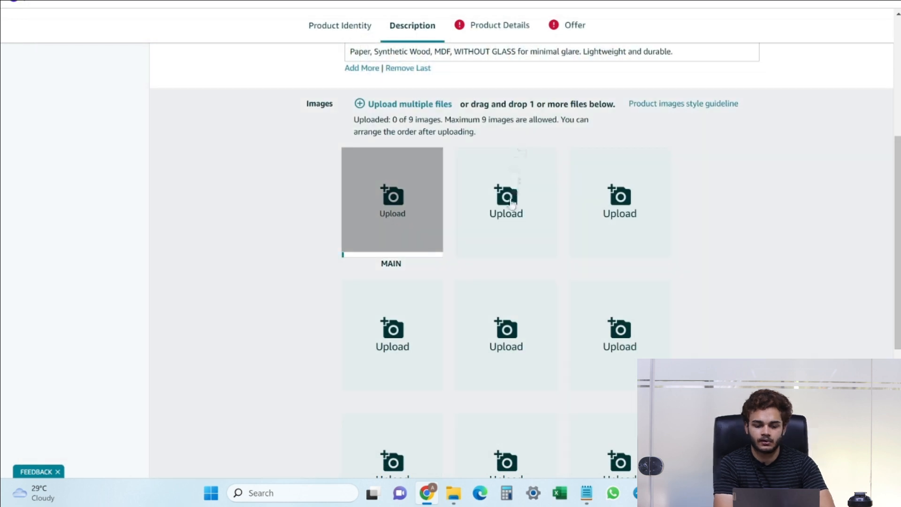
Upload pictures 02, 03 and 04 from the Archive folder into the second, third and fourth image slots.
{"action": "right_click", "coordinate": [511, 200]}
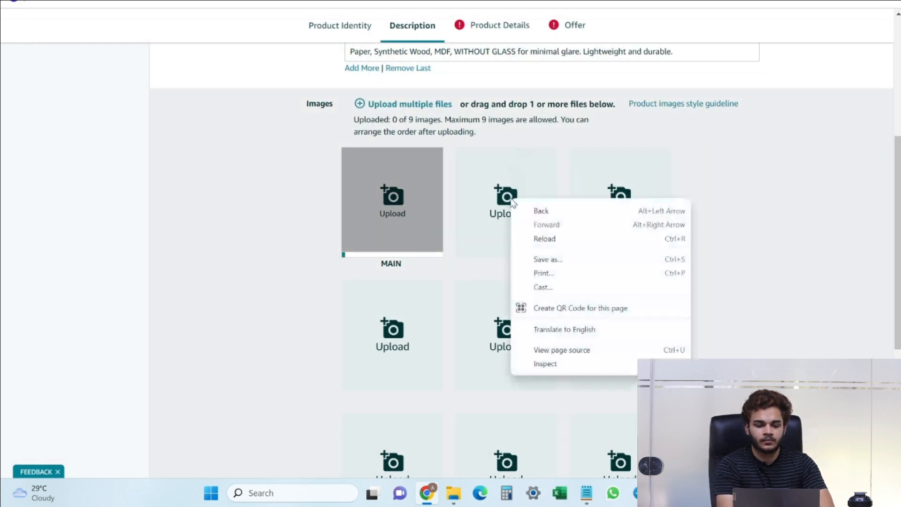
{"action": "left_click", "coordinate": [485, 195]}
{"action": "left_click", "coordinate": [261, 51]}
{"action": "double_click", "coordinate": [261, 51]}
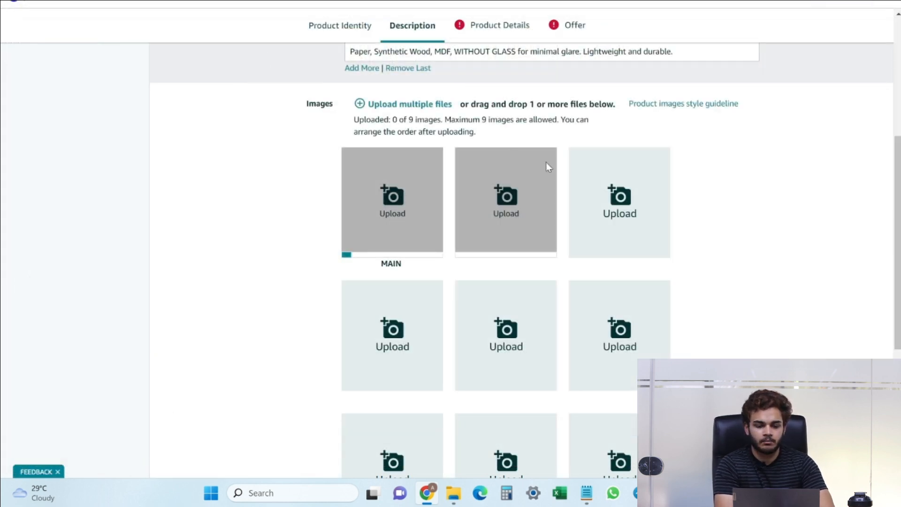
{"action": "left_click", "coordinate": [627, 174]}
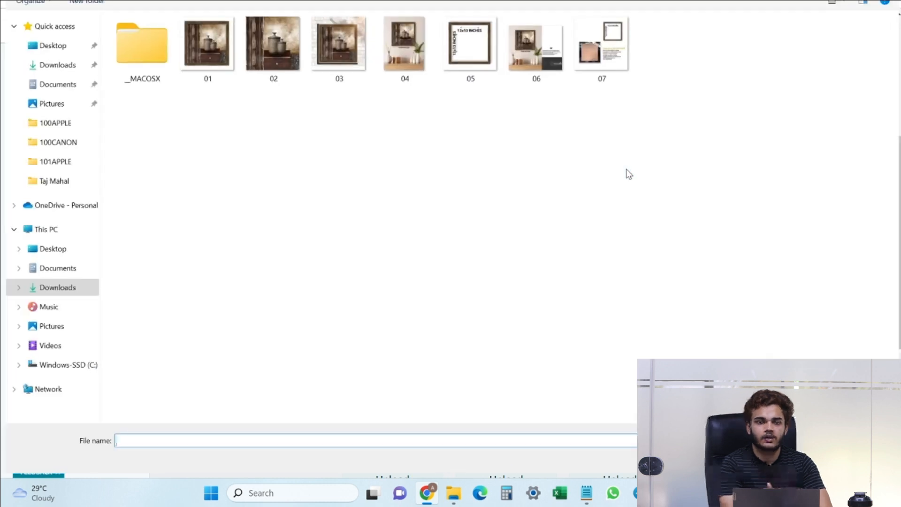
{"action": "double_click", "coordinate": [334, 64]}
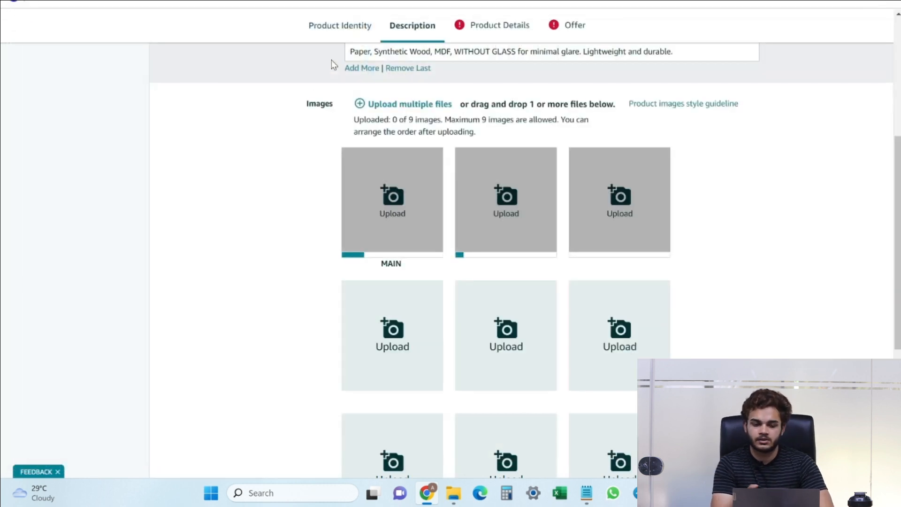
{"action": "left_click", "coordinate": [393, 349]}
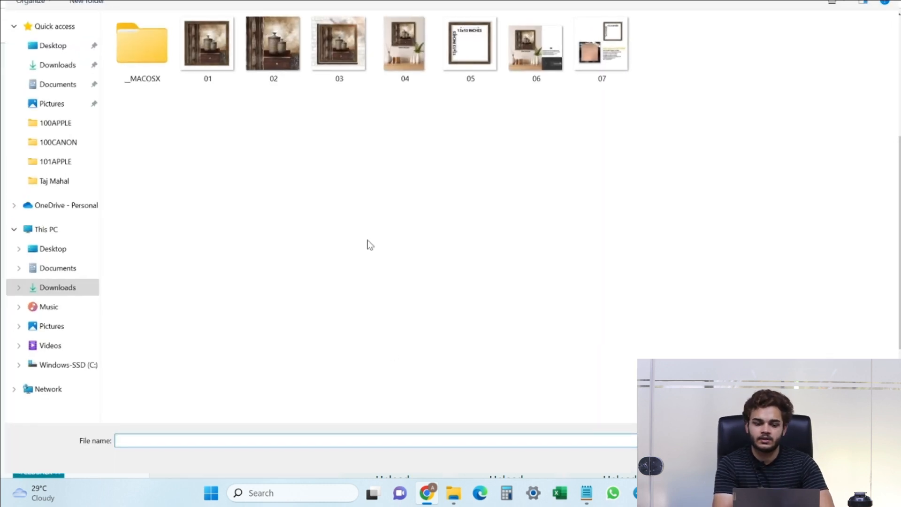
{"action": "double_click", "coordinate": [405, 45]}
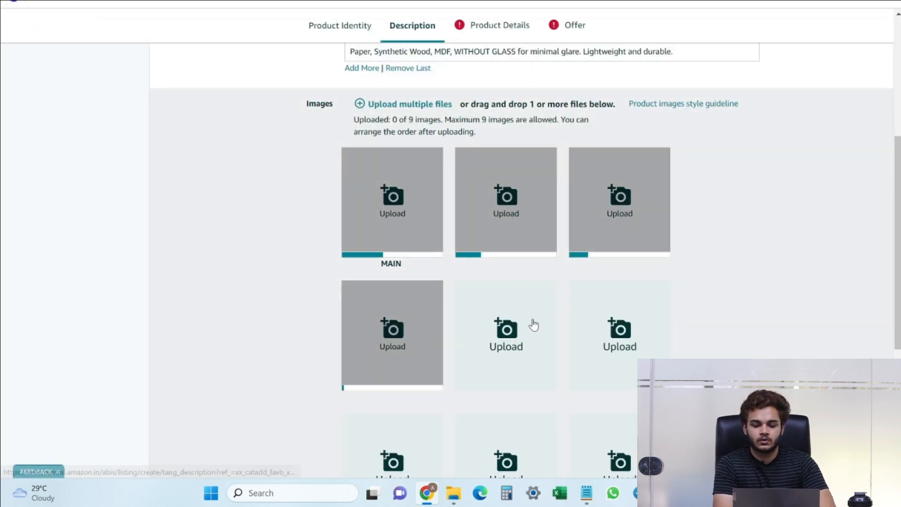
Upload pictures 05, 06 and 07 into the fifth, sixth and seventh image slots.
{"action": "left_click", "coordinate": [533, 323]}
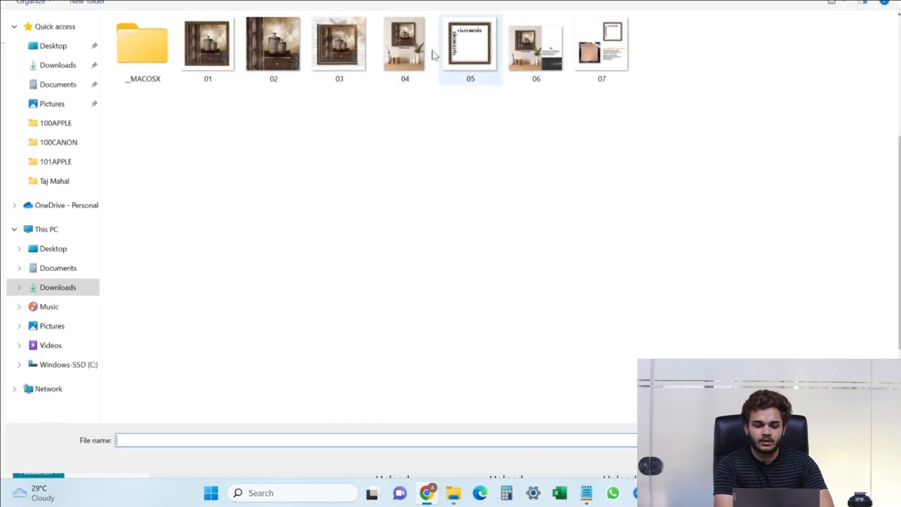
{"action": "double_click", "coordinate": [458, 38]}
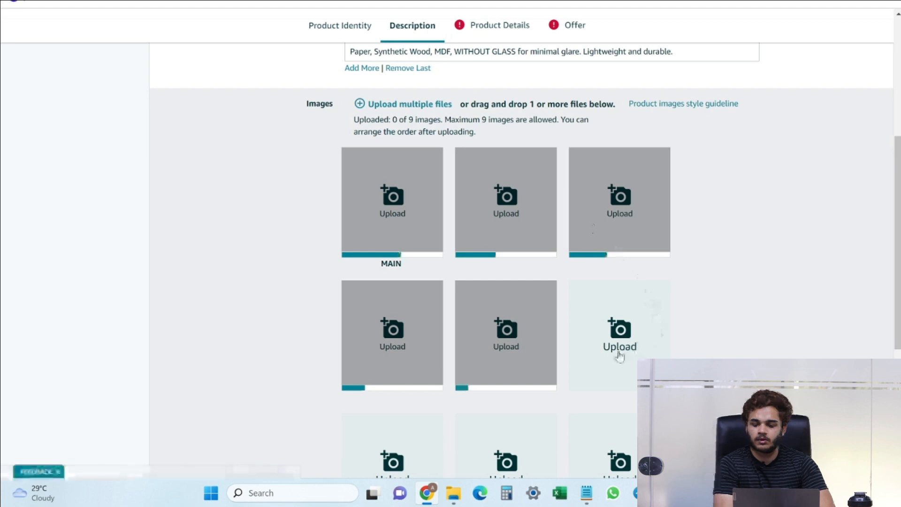
{"action": "left_click", "coordinate": [619, 350]}
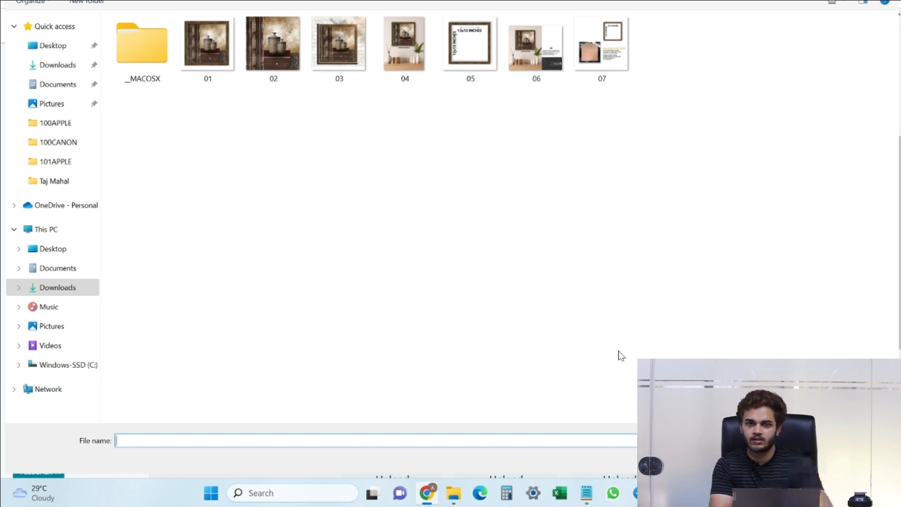
{"action": "double_click", "coordinate": [536, 40]}
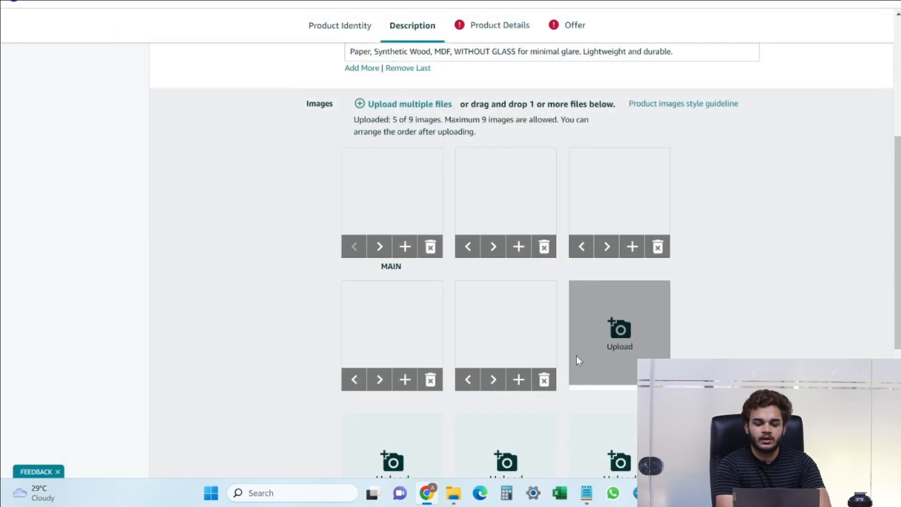
{"action": "scroll", "coordinate": [577, 357], "scroll_direction": "down", "scroll_amount": 3}
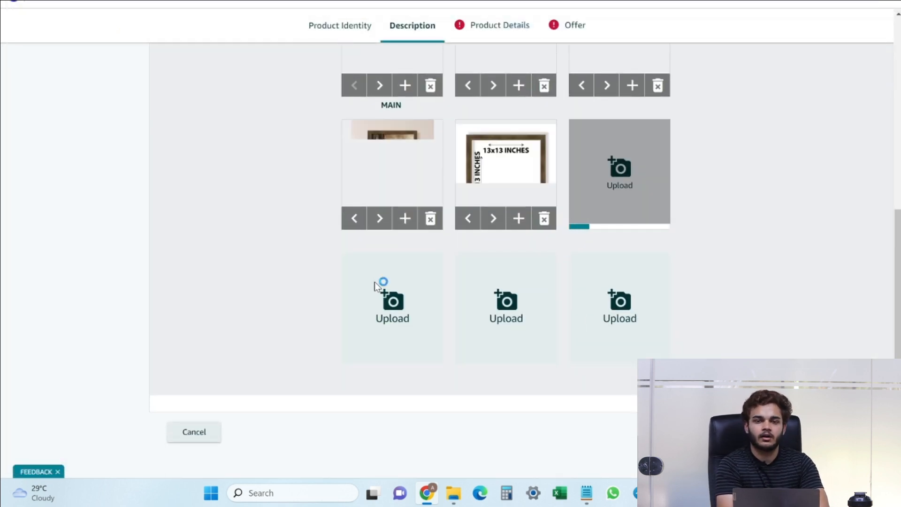
{"action": "left_click", "coordinate": [376, 287]}
{"action": "double_click", "coordinate": [600, 68]}
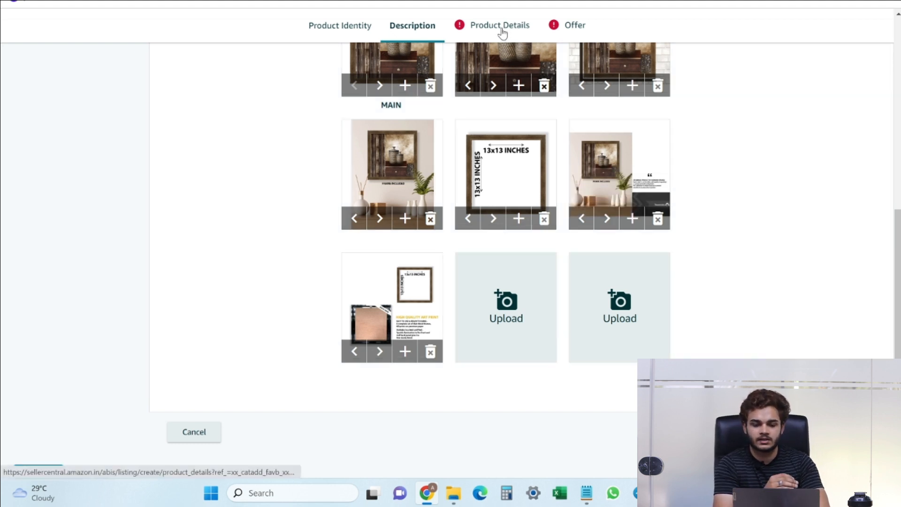
Enter NEWMARK as the Manufacturer in the listing's Product Details section.
{"action": "left_click", "coordinate": [502, 27]}
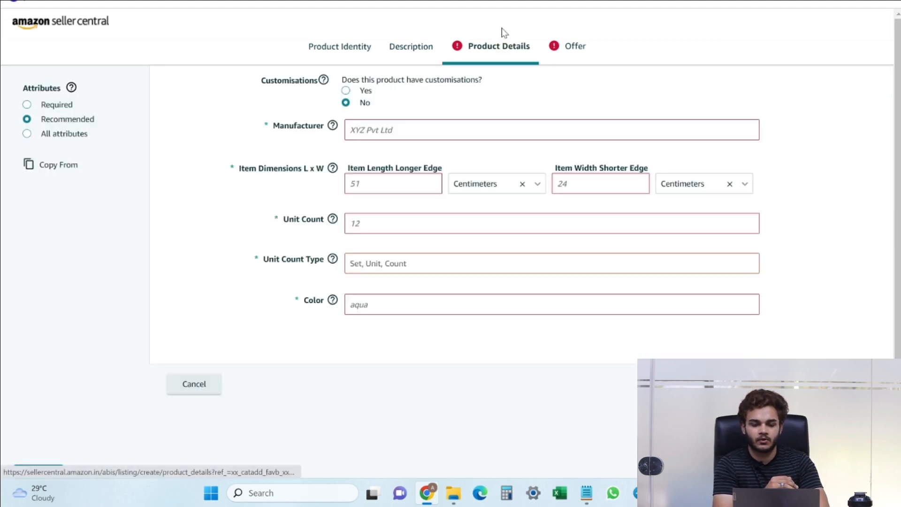
{"action": "left_click", "coordinate": [418, 59]}
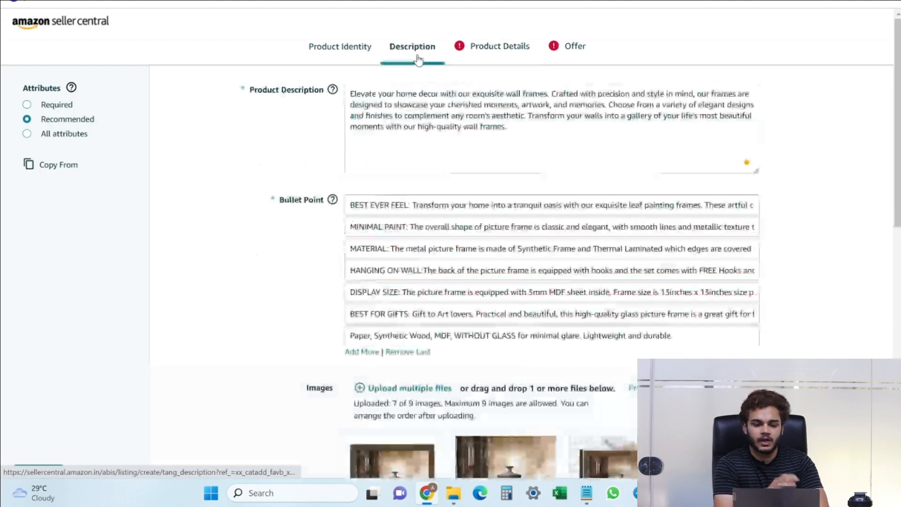
{"action": "left_click", "coordinate": [500, 59]}
{"action": "left_click", "coordinate": [350, 130]}
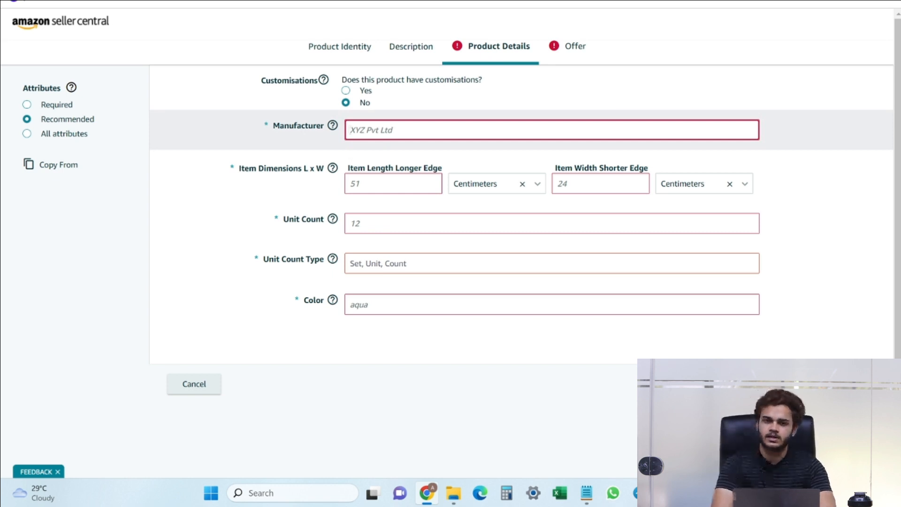
{"action": "type", "text": "N"}
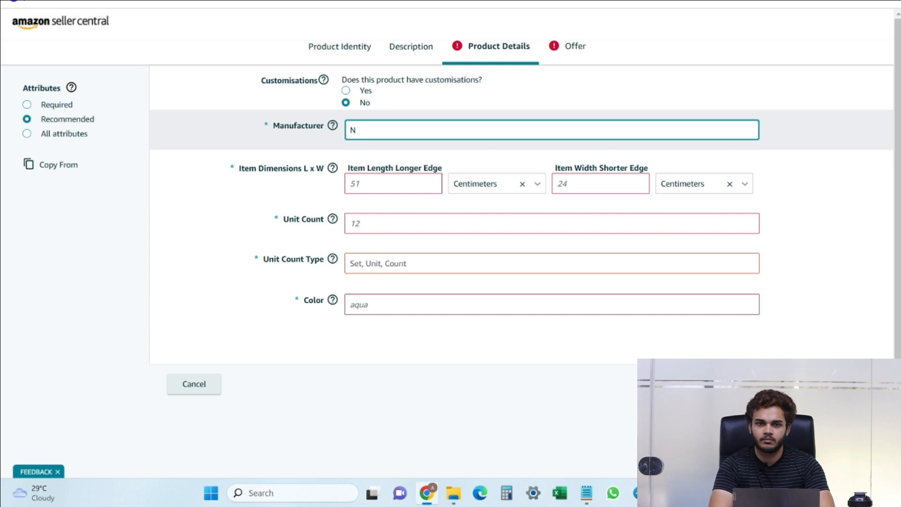
{"action": "type", "text": "E"}
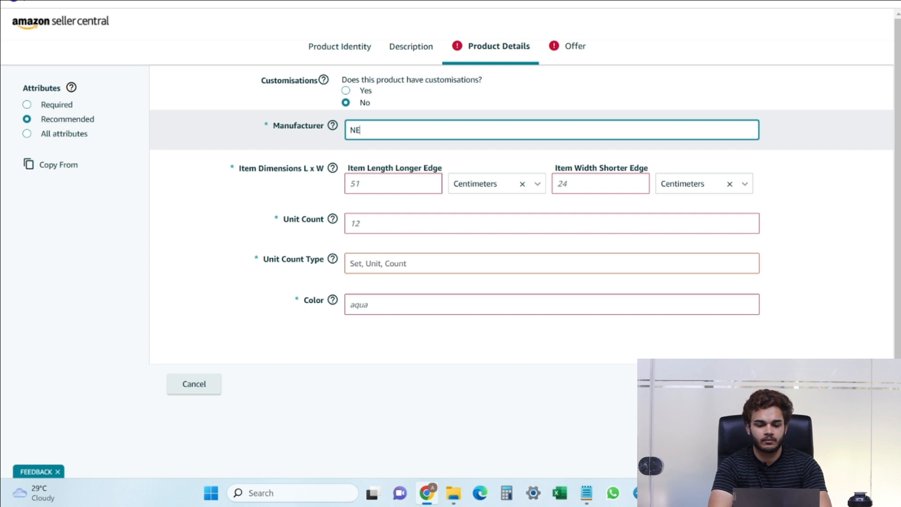
{"action": "type", "text": "W"}
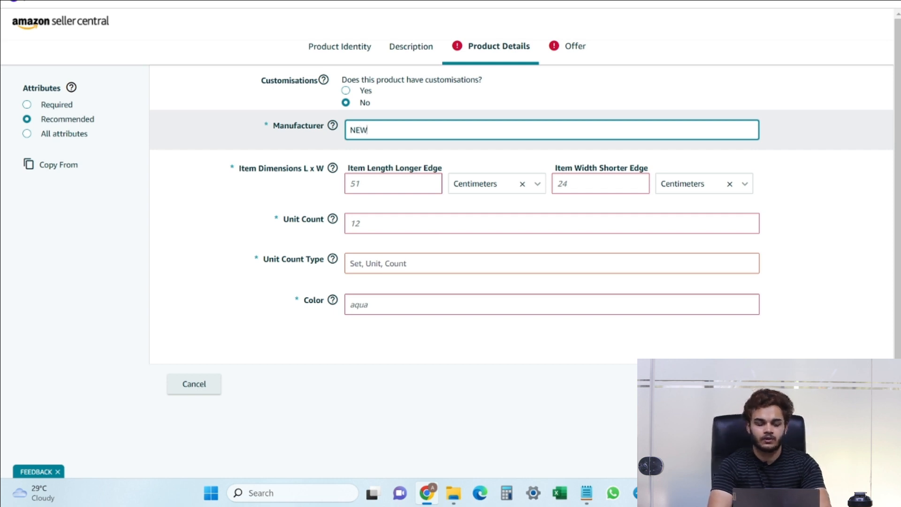
{"action": "type", "text": "MARK"}
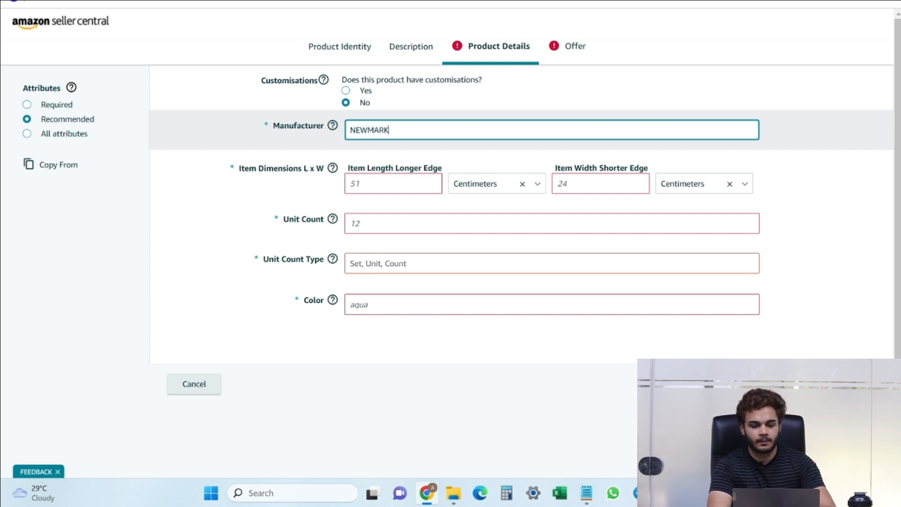
Look up the frame's size in the Notepad notes for the item dimensions.
{"action": "left_click", "coordinate": [404, 189]}
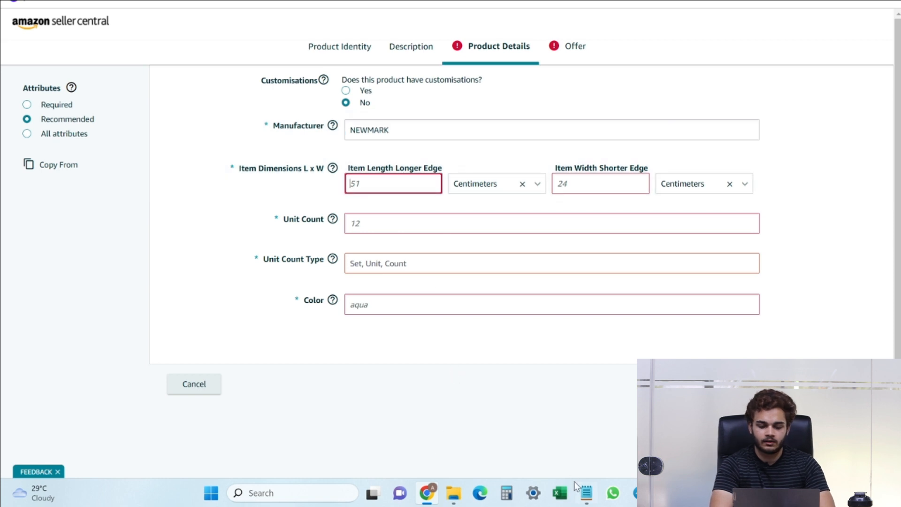
{"action": "left_click", "coordinate": [586, 493]}
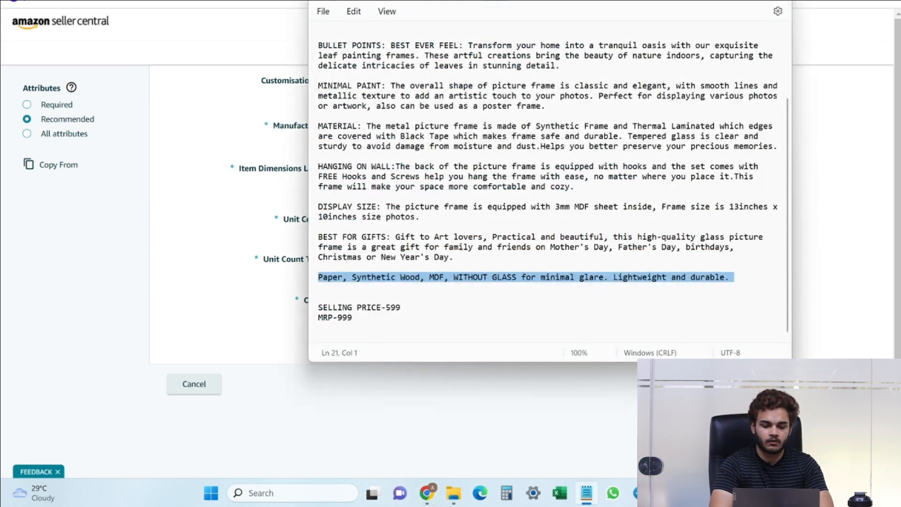
{"action": "scroll", "coordinate": [548, 187], "scroll_direction": "up", "scroll_amount": 3}
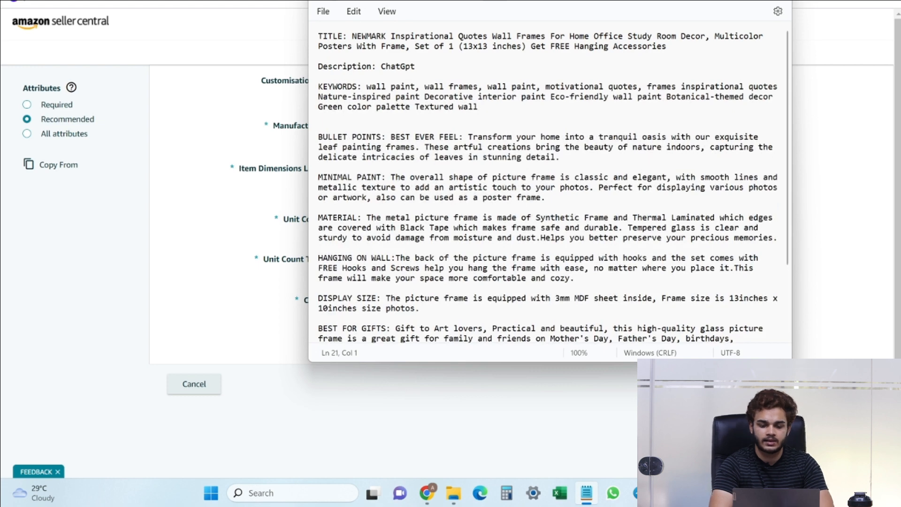
{"action": "scroll", "coordinate": [517, 235], "scroll_direction": "down", "scroll_amount": 3}
{"action": "left_click", "coordinate": [381, 459]}
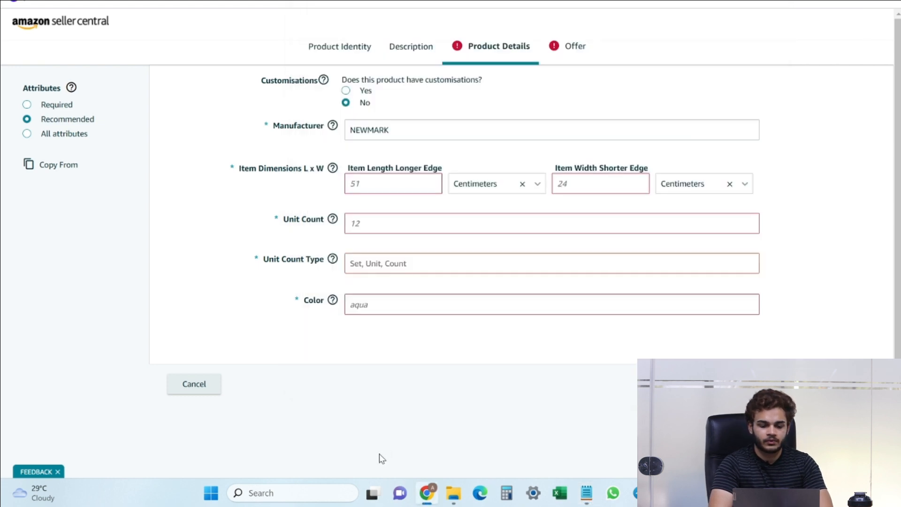
Convert 13 inches to centimetres with Calculator's Length converter.
{"action": "left_click", "coordinate": [507, 494]}
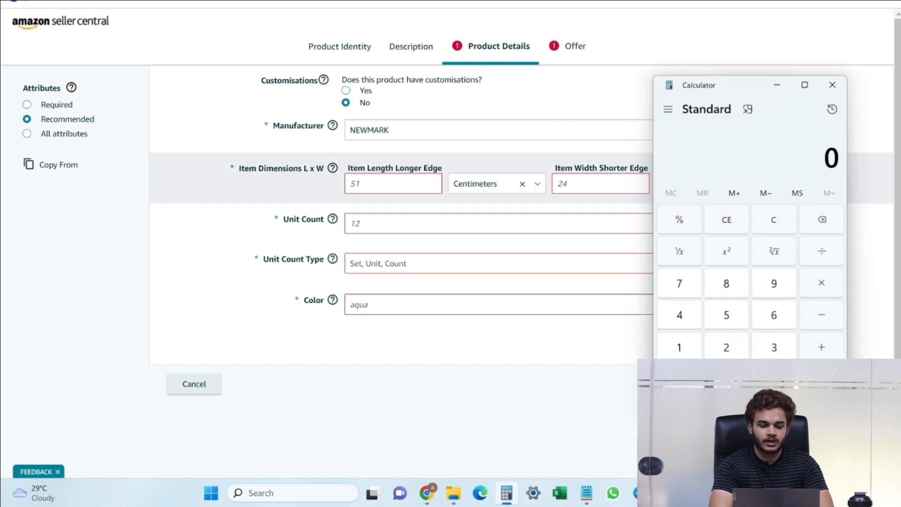
{"action": "left_click", "coordinate": [668, 109]}
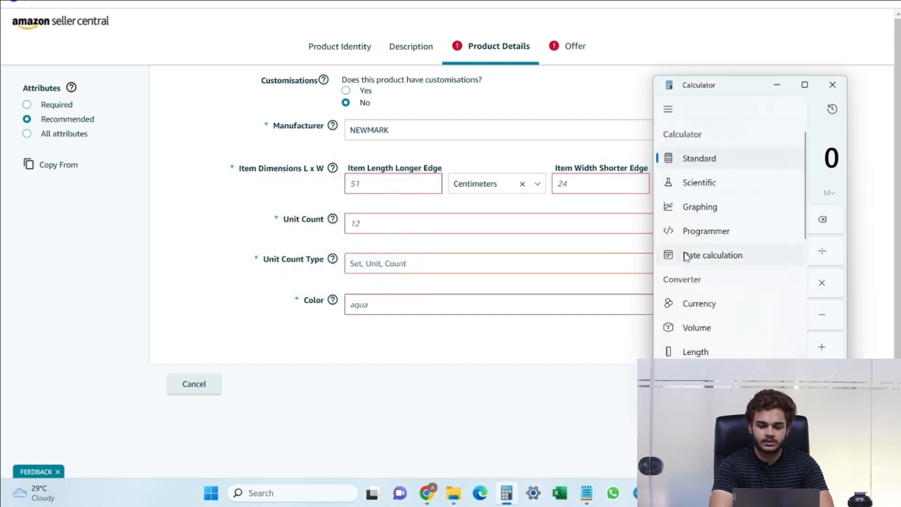
{"action": "left_click", "coordinate": [702, 349]}
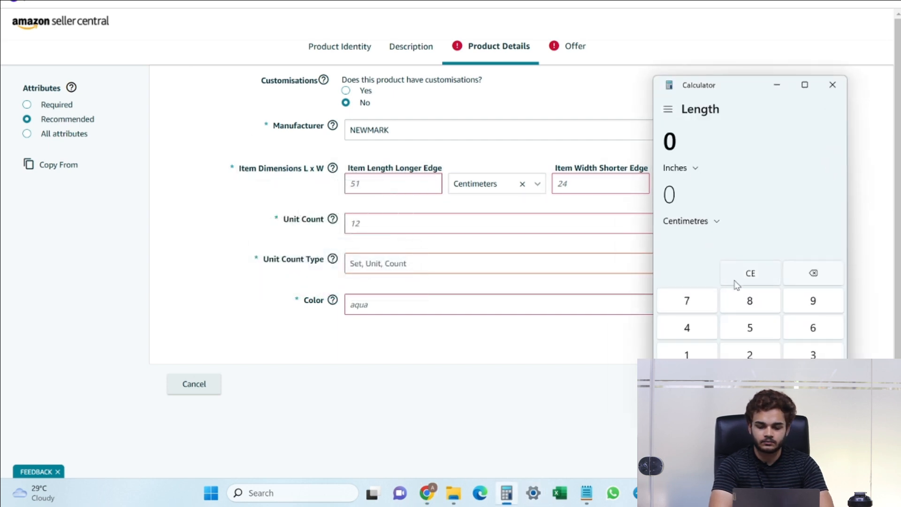
{"action": "left_click", "coordinate": [706, 354]}
{"action": "left_click", "coordinate": [814, 355]}
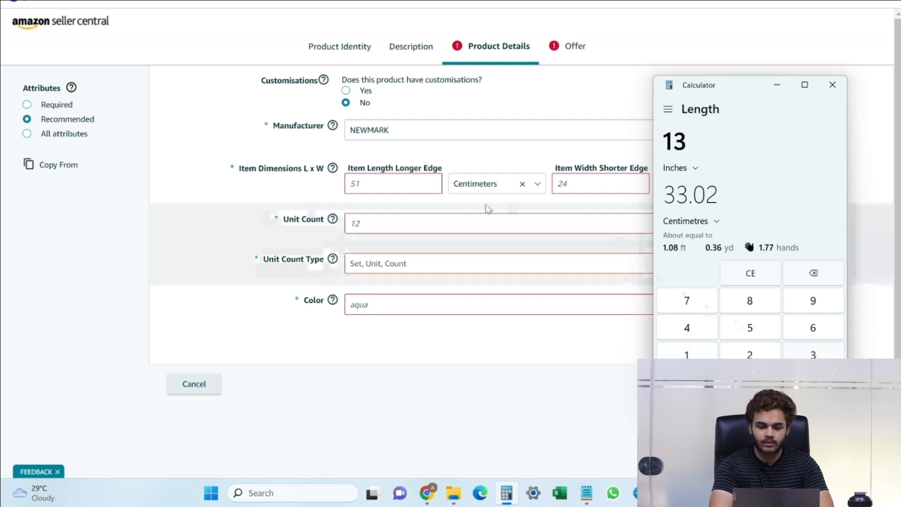
Set both the Item Length Longer Edge and the Item Width Shorter Edge to 33 centimeters.
{"action": "left_click", "coordinate": [376, 184]}
{"action": "type", "text": "33"}
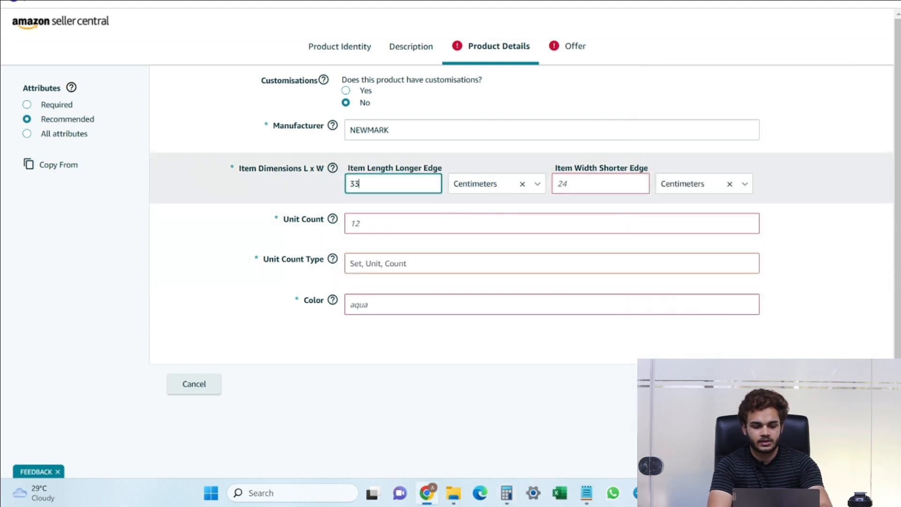
{"action": "left_click", "coordinate": [559, 183]}
{"action": "type", "text": "33"}
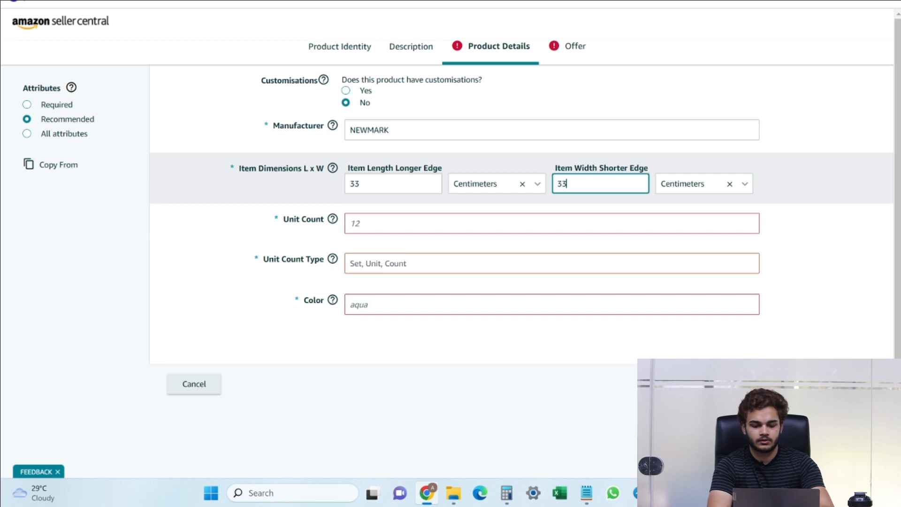
Set the Unit Count to 1 and choose Count as the Unit Count Type.
{"action": "left_click", "coordinate": [356, 223]}
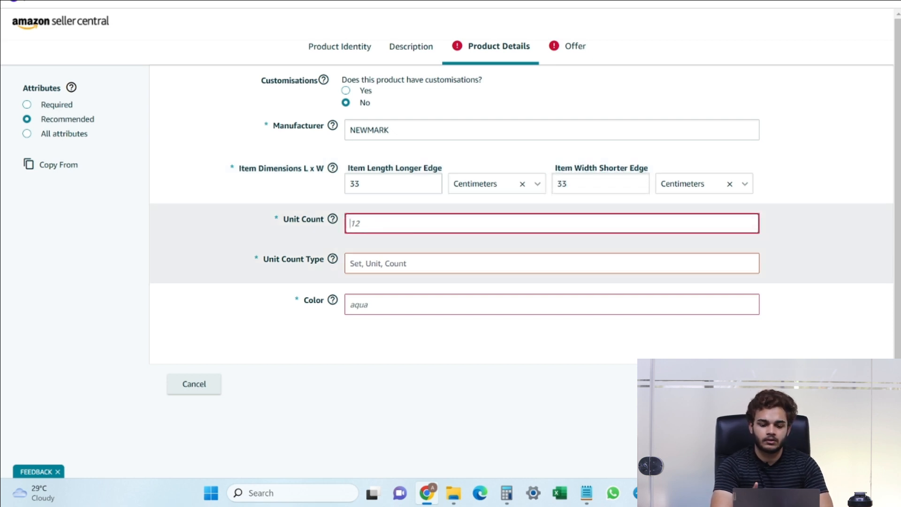
{"action": "type", "text": "1"}
{"action": "right_click", "coordinate": [382, 268]}
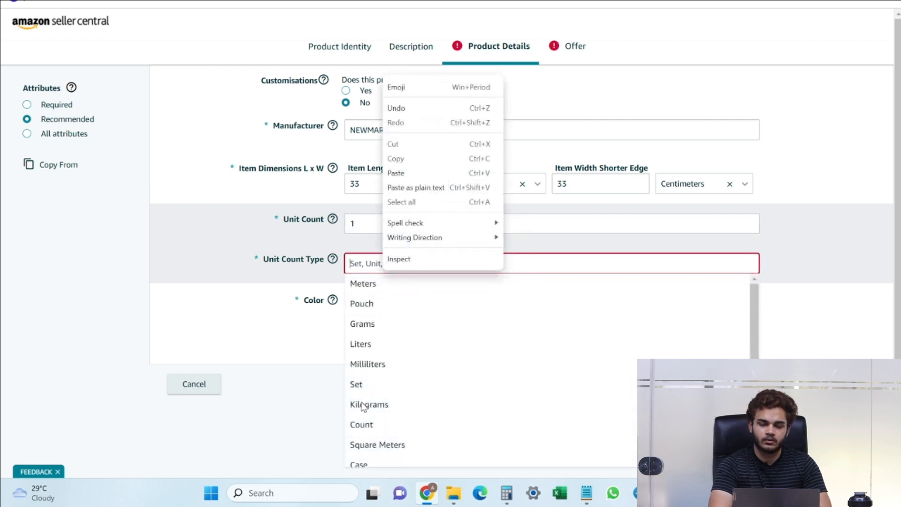
{"action": "left_click", "coordinate": [382, 424]}
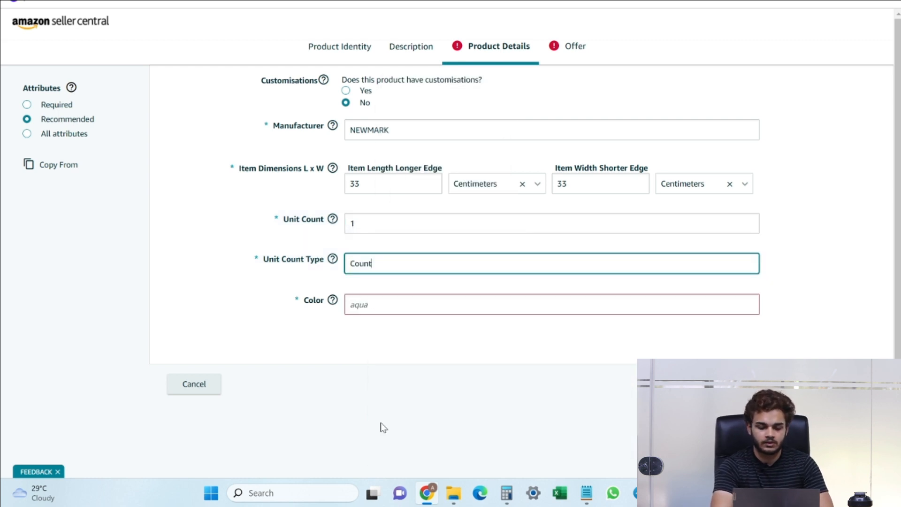
Set the Color to Black and open the listing's Offer section.
{"action": "left_click", "coordinate": [350, 304]}
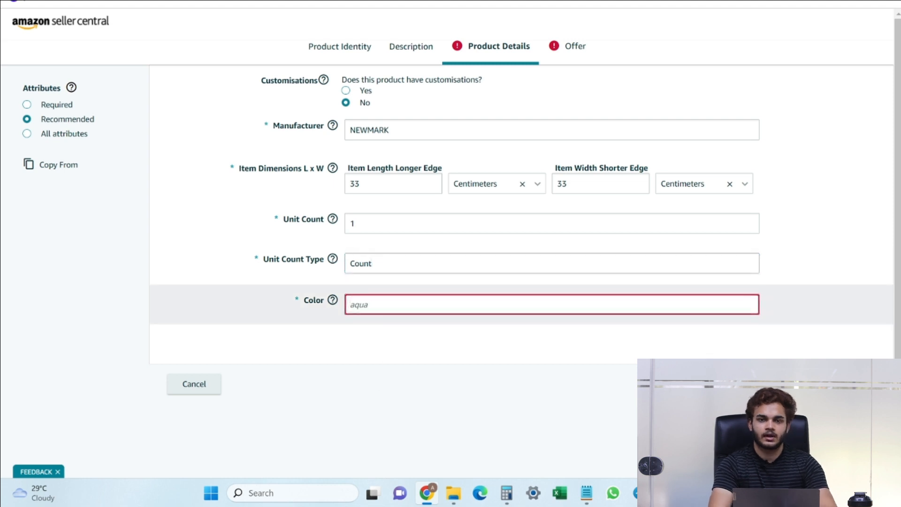
{"action": "type", "text": "Black"}
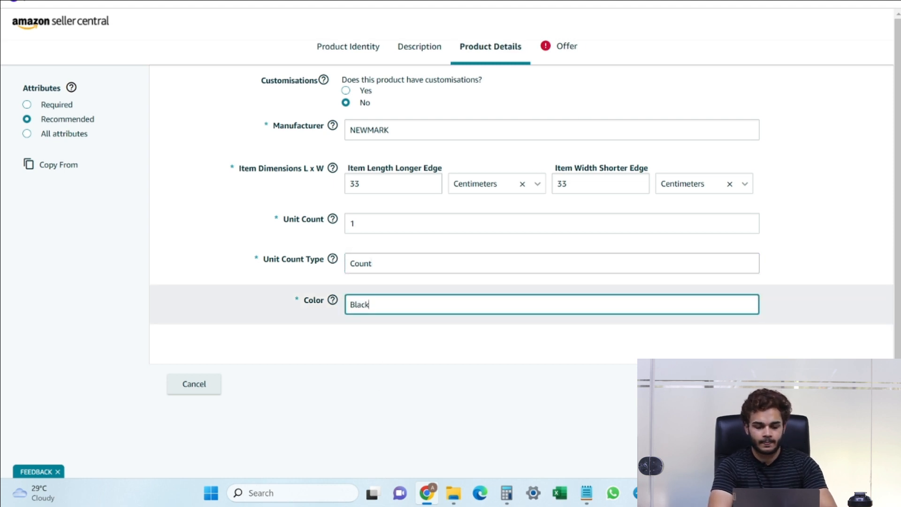
{"action": "left_click", "coordinate": [556, 55]}
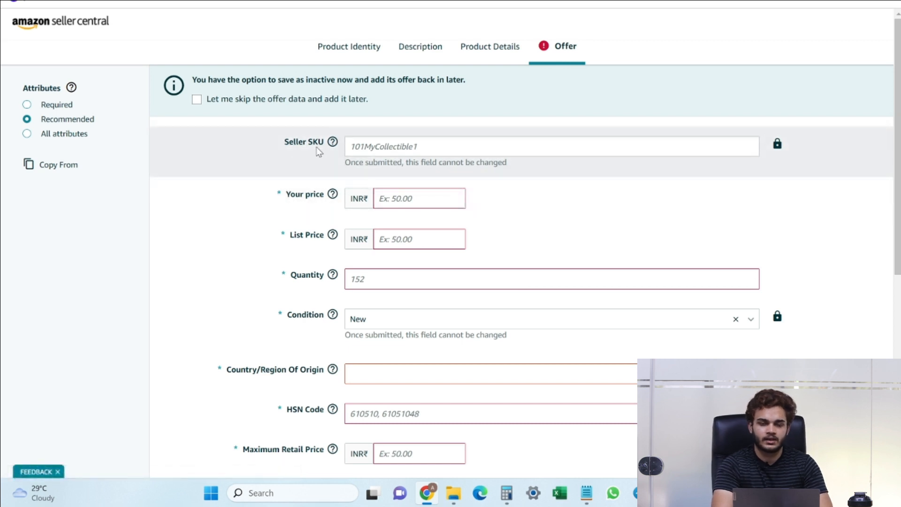
Leave the Seller SKU empty and set Your price to INR 599 in the offer.
{"action": "left_click", "coordinate": [354, 148]}
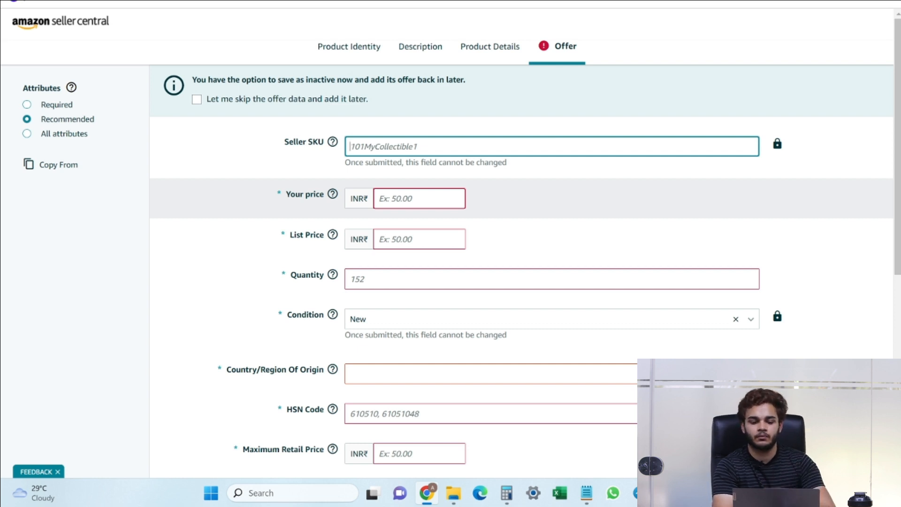
{"action": "left_click", "coordinate": [413, 200]}
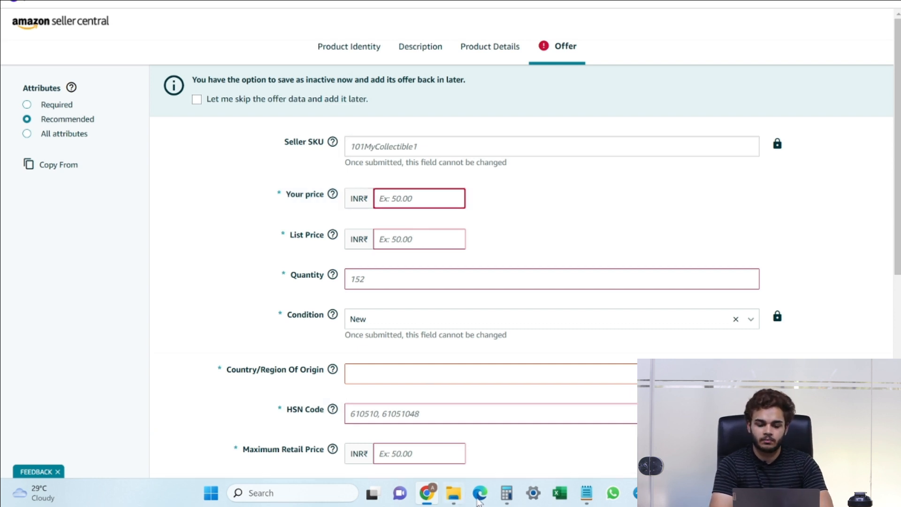
{"action": "left_click", "coordinate": [587, 493]}
{"action": "left_click", "coordinate": [167, 309]}
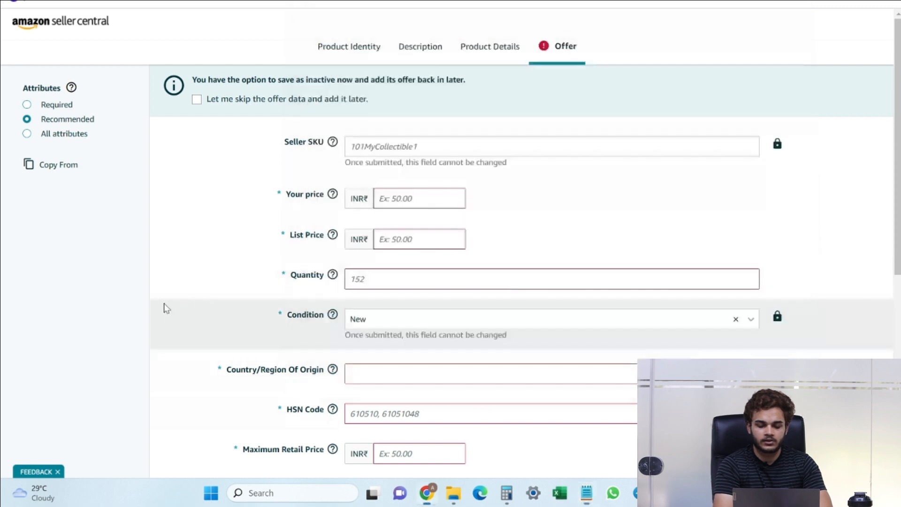
{"action": "left_click", "coordinate": [413, 198]}
{"action": "type", "text": "59"}
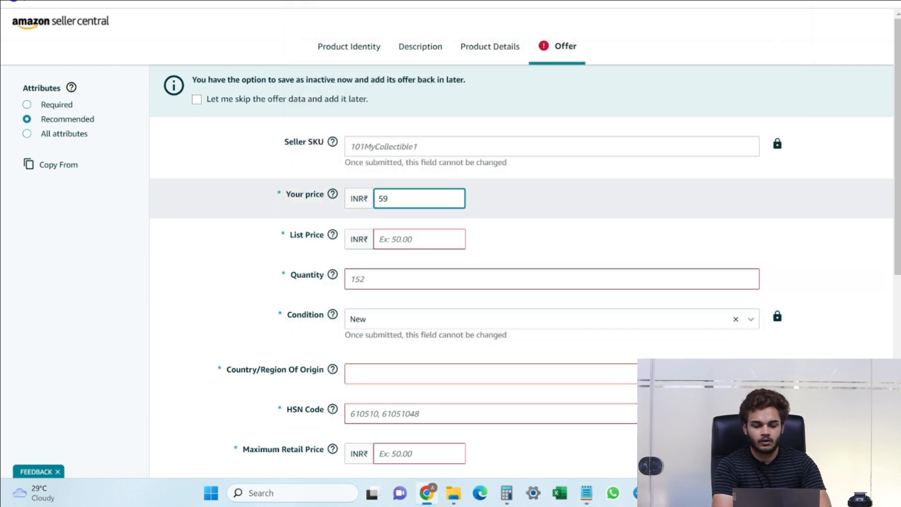
{"action": "type", "text": "9"}
{"action": "key", "text": "BackSpace"}
{"action": "type", "text": "9"}
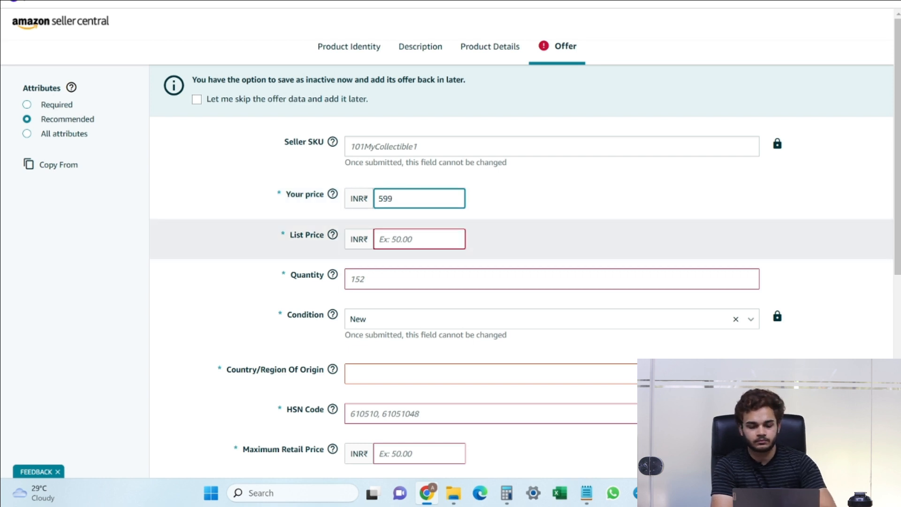
Set the List Price to INR 999 and the Quantity to 50.
{"action": "left_click", "coordinate": [413, 239]}
{"action": "type", "text": "999"}
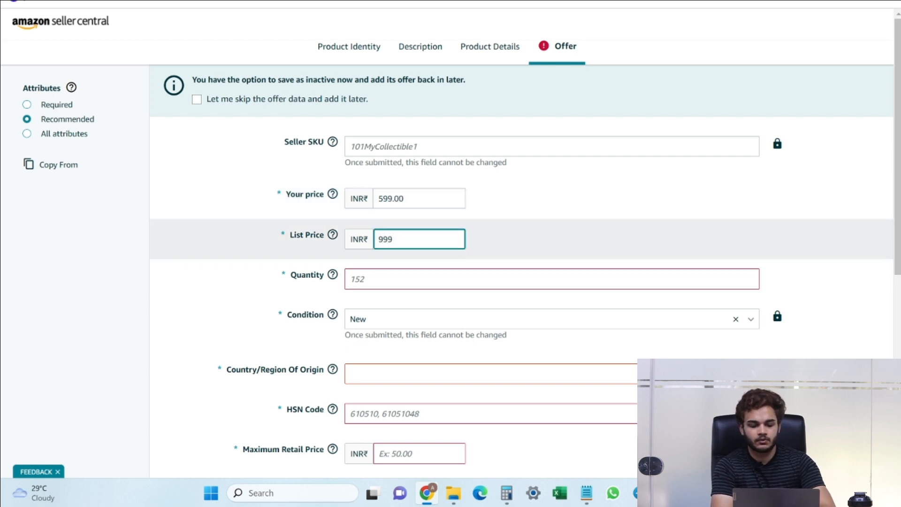
{"action": "left_click", "coordinate": [413, 279]}
{"action": "type", "text": "50"}
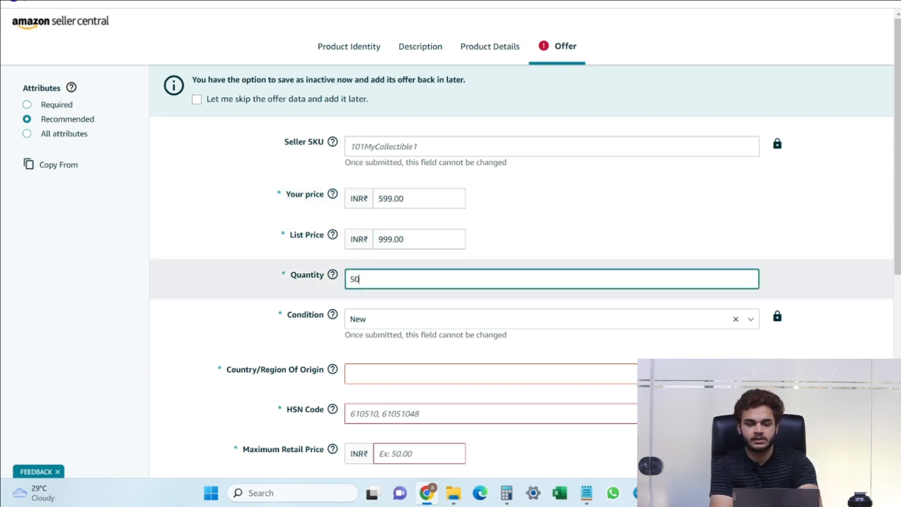
Set the Country/Region Of Origin to India and the HSN Code to 9603.
{"action": "scroll", "coordinate": [277, 281], "scroll_direction": "down", "scroll_amount": 3}
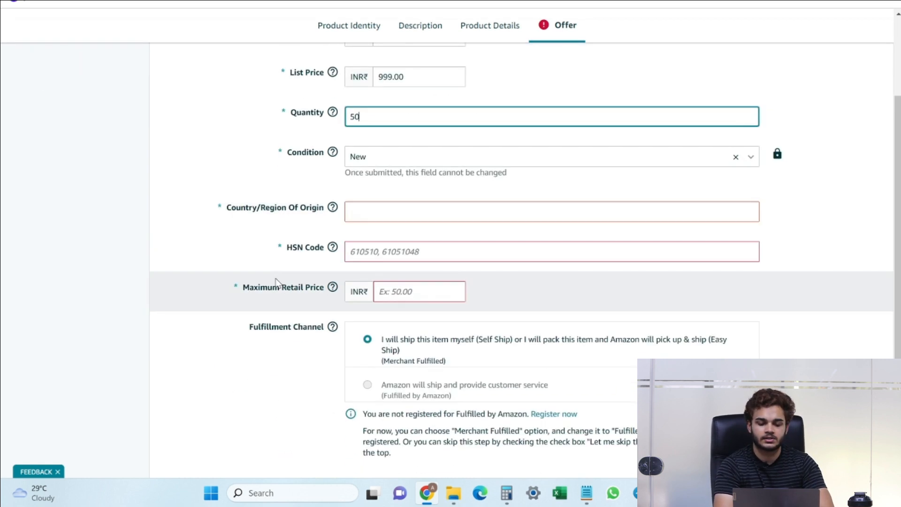
{"action": "left_click", "coordinate": [395, 221]}
{"action": "type", "text": "India"}
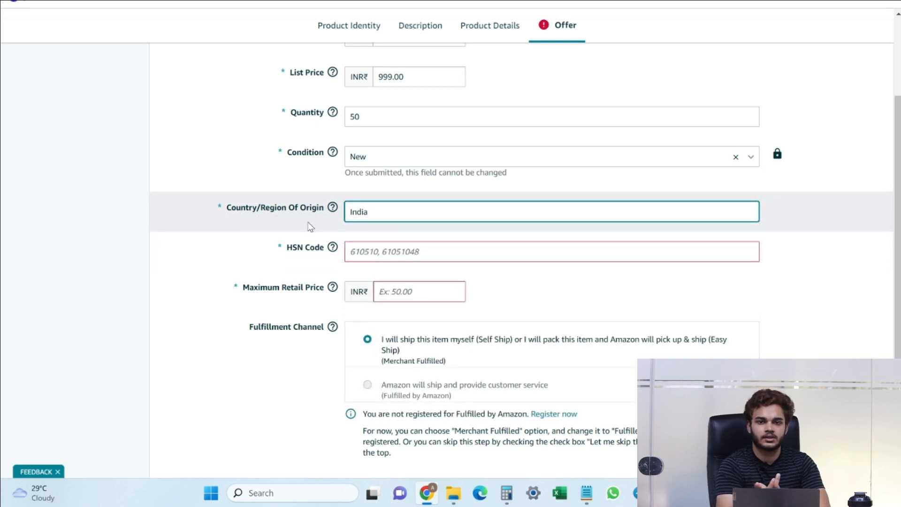
{"action": "left_click", "coordinate": [398, 253]}
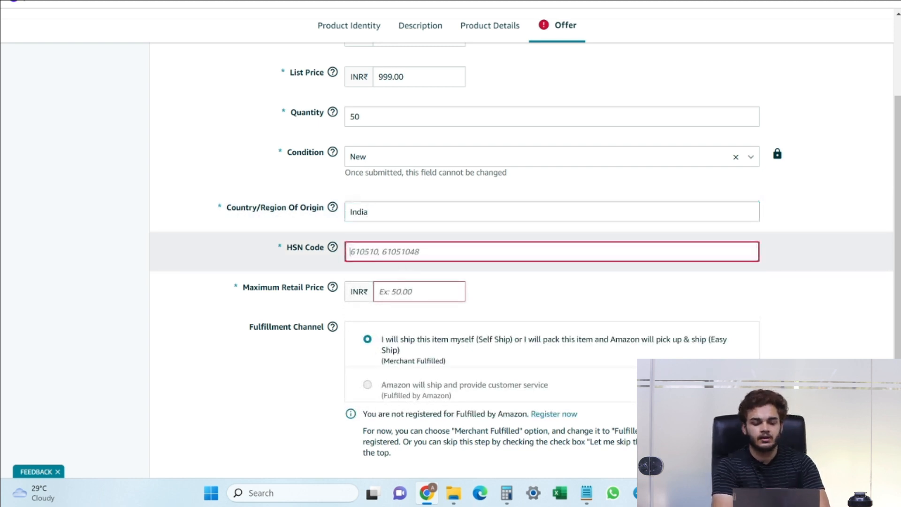
{"action": "type", "text": "9"}
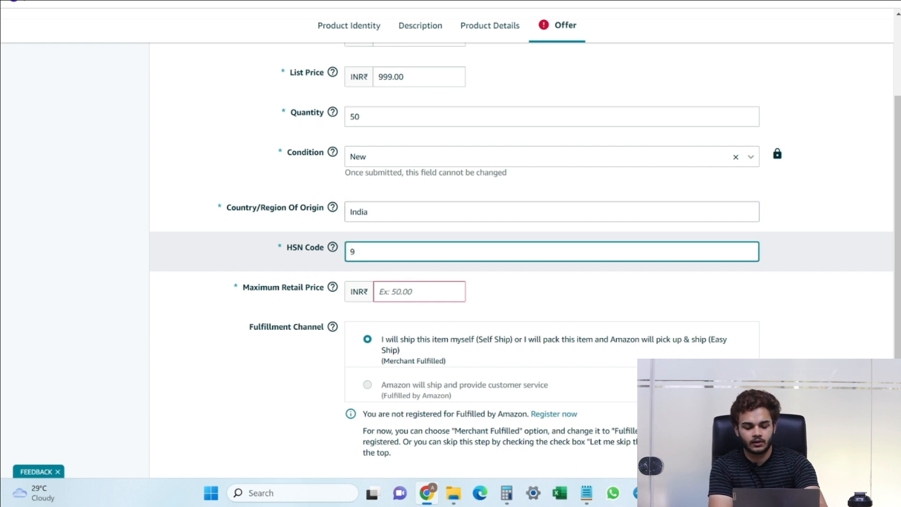
{"action": "type", "text": "603"}
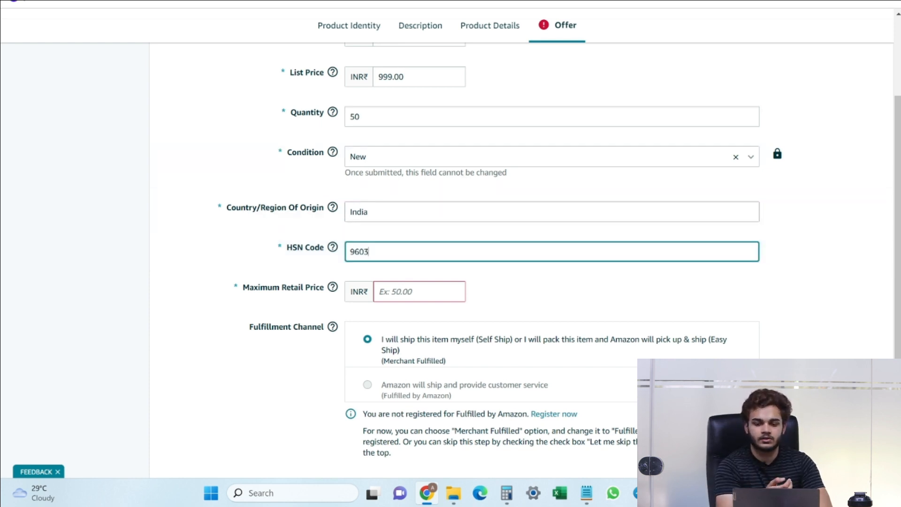
Search the web for "hsn code for water bottle" in a separate browser tab, and return to the listing.
{"action": "key", "text": "ctrl+t"}
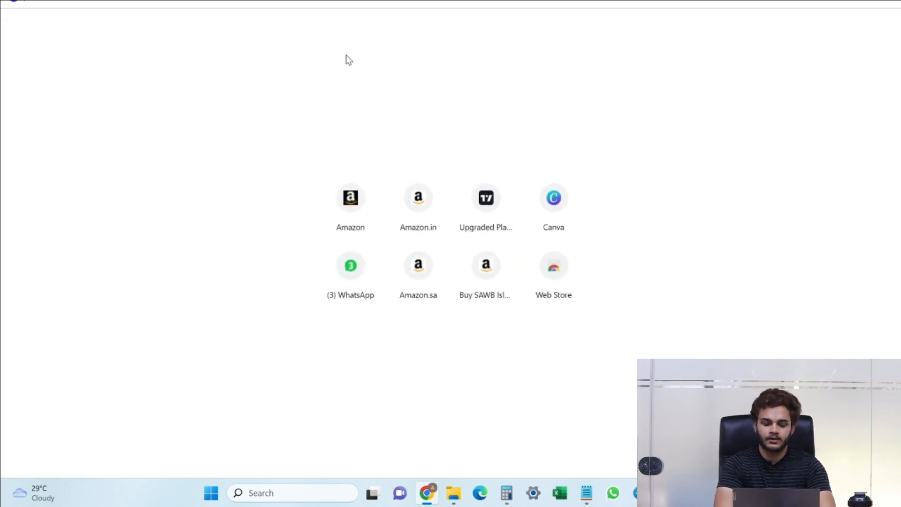
{"action": "type", "text": "w\\"}
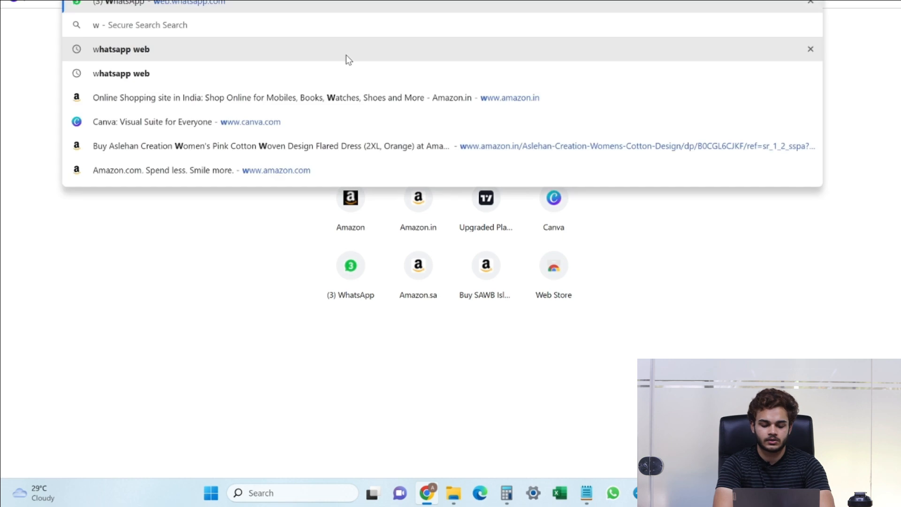
{"action": "key", "text": "BackSpace"}
{"action": "key", "text": "BackSpace"}
{"action": "key", "text": "BackSpace"}
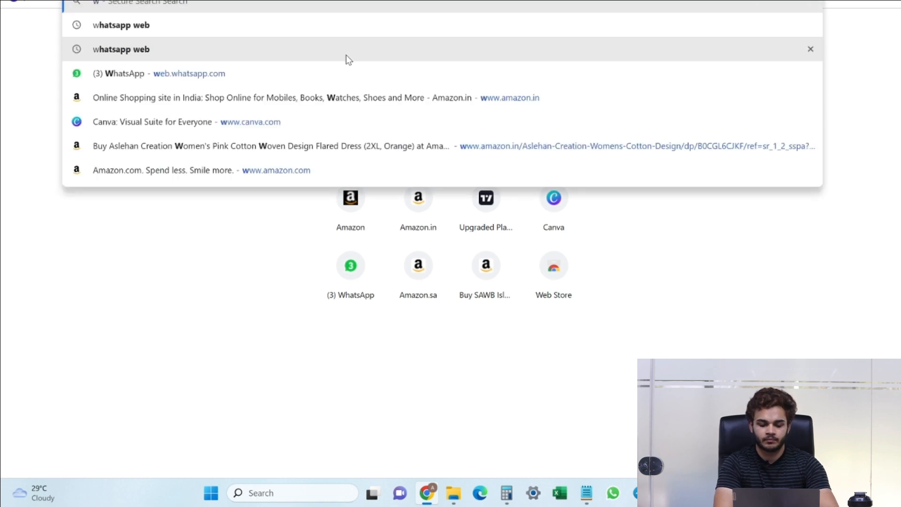
{"action": "type", "text": "hsn co"}
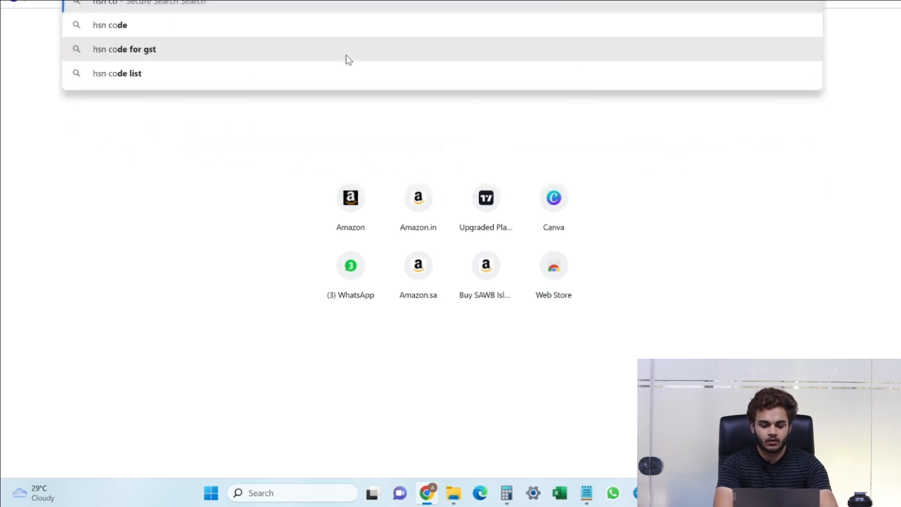
{"action": "type", "text": "de f"}
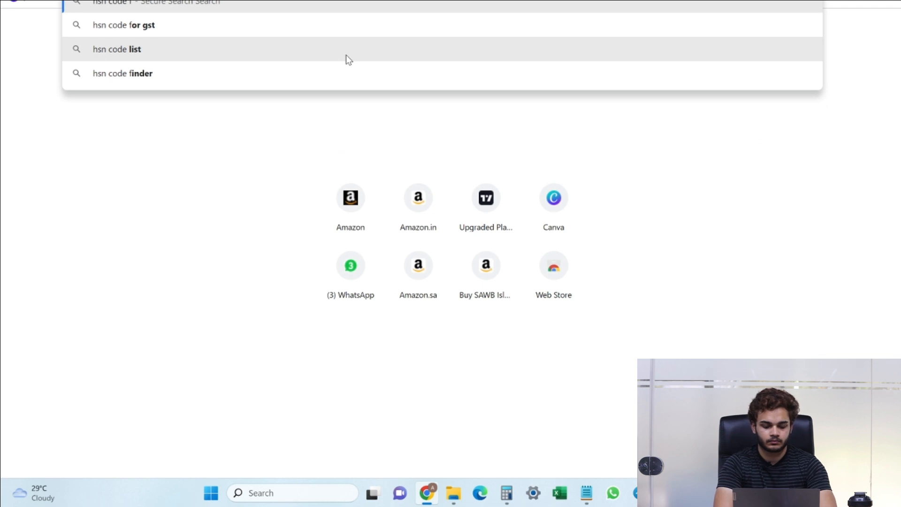
{"action": "type", "text": "or water bottle"}
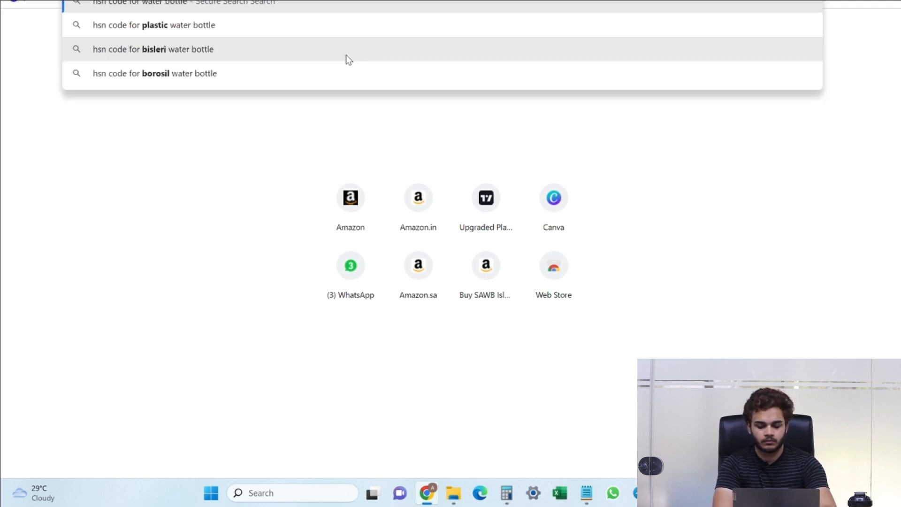
{"action": "key", "text": "Return"}
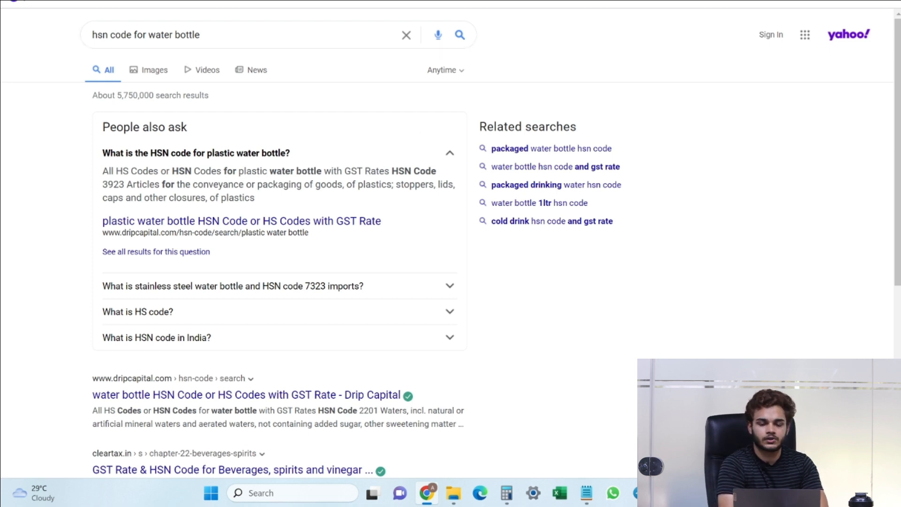
{"action": "left_click", "coordinate": [610, 2]}
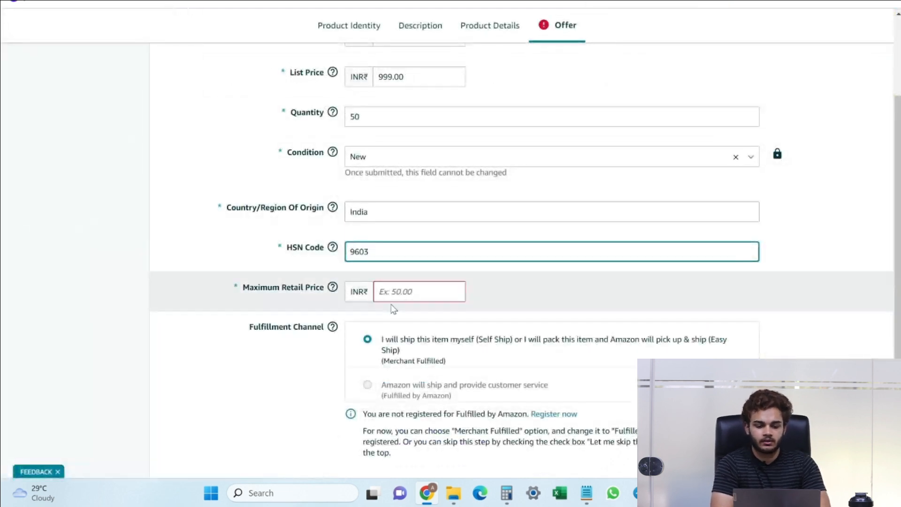
Set the Maximum Retail Price to INR 999 and check it against the other offer prices.
{"action": "left_click", "coordinate": [395, 293]}
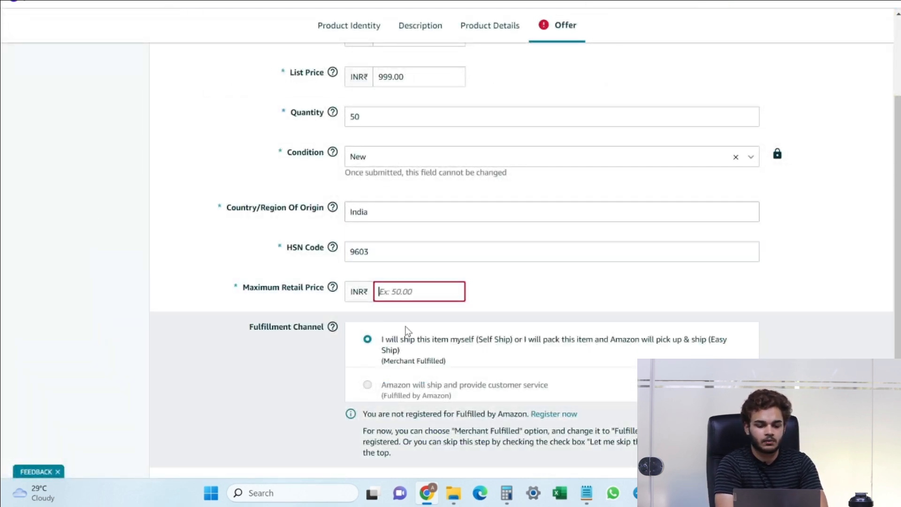
{"action": "type", "text": "999"}
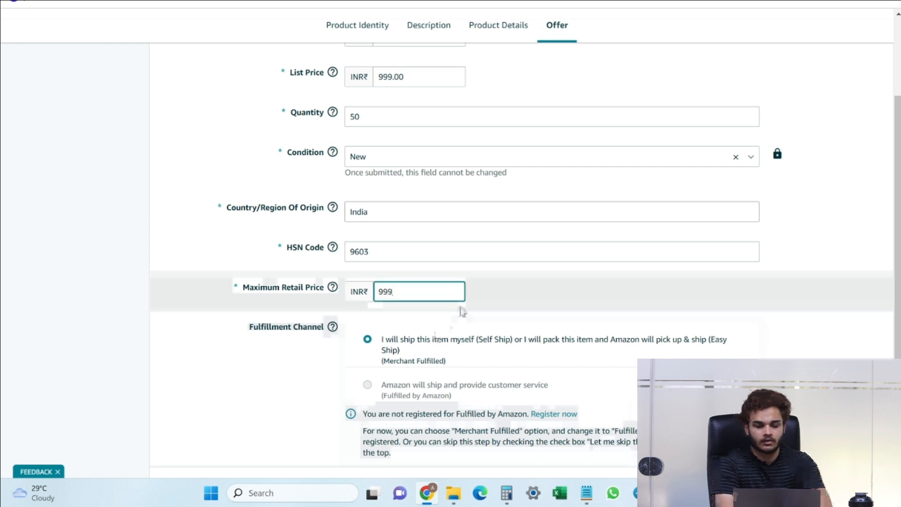
{"action": "scroll", "coordinate": [462, 311], "scroll_direction": "up", "scroll_amount": 1}
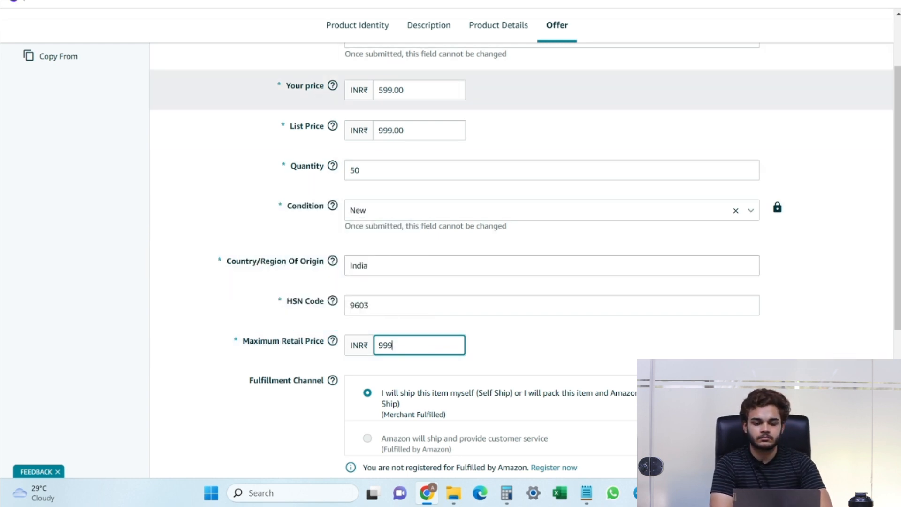
{"action": "left_click", "coordinate": [417, 90]}
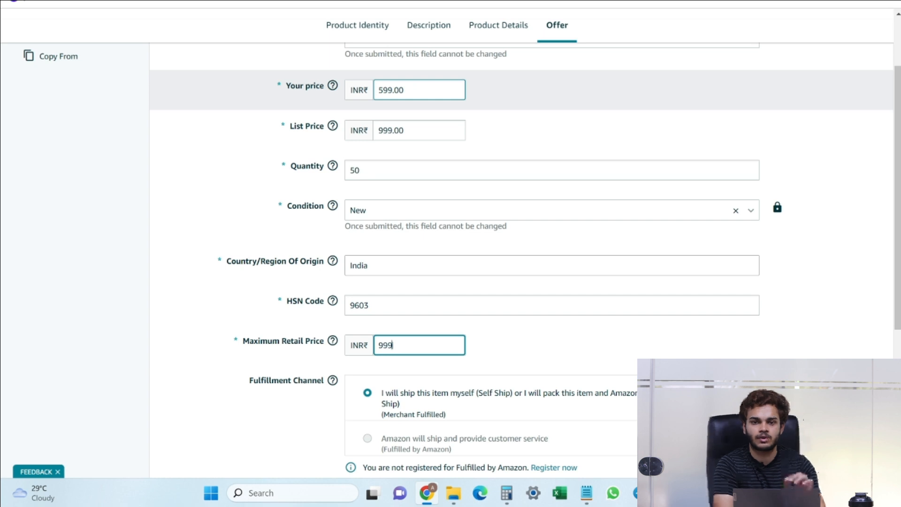
Review the completed offer details, submit the listing and finish without copying it to another product.
{"action": "scroll", "coordinate": [350, 207], "scroll_direction": "down", "scroll_amount": 5}
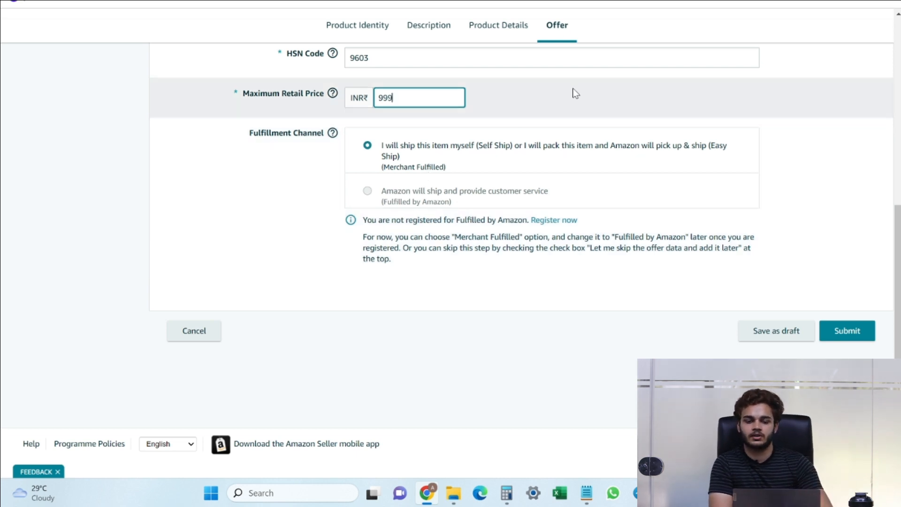
{"action": "scroll", "coordinate": [573, 92], "scroll_direction": "up", "scroll_amount": 6}
{"action": "scroll", "coordinate": [508, 140], "scroll_direction": "down", "scroll_amount": 6}
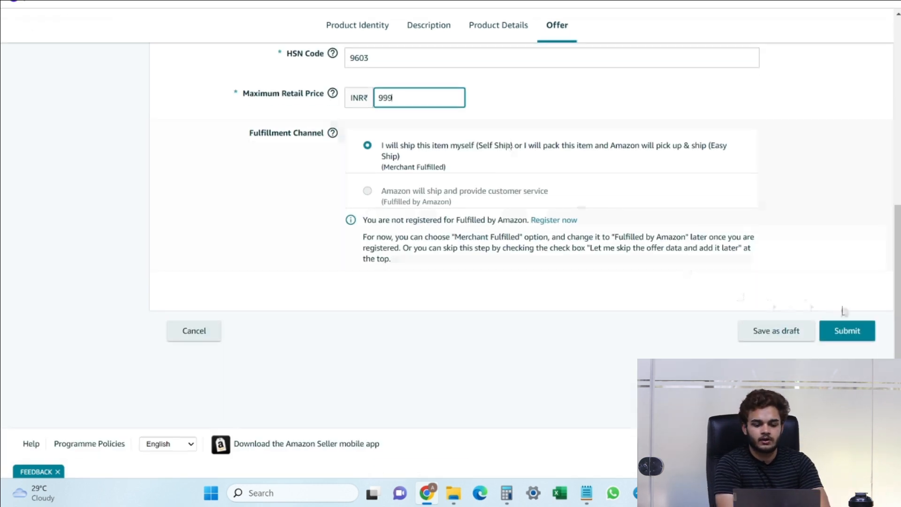
{"action": "left_click", "coordinate": [845, 331]}
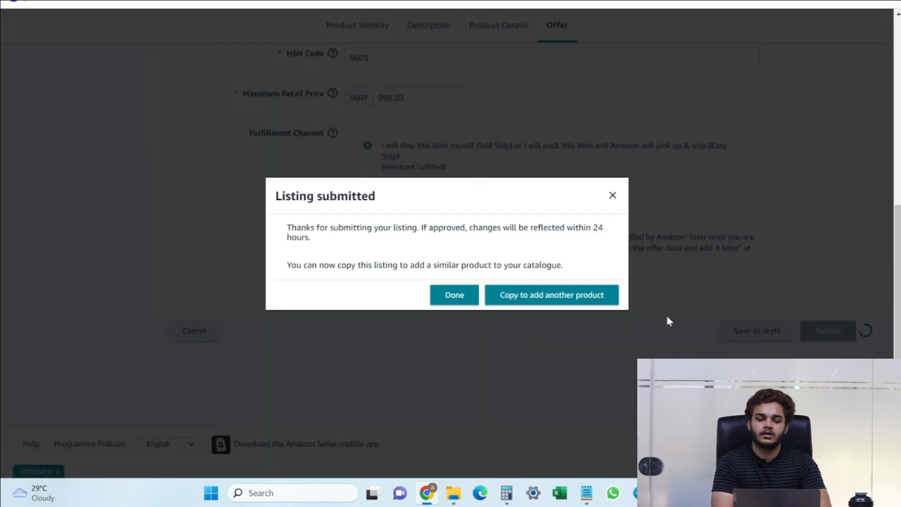
{"action": "left_click", "coordinate": [455, 299]}
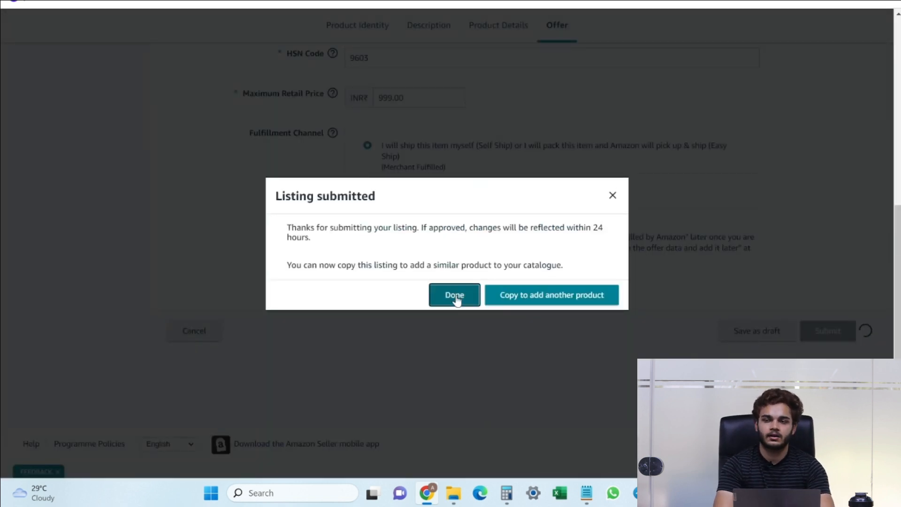